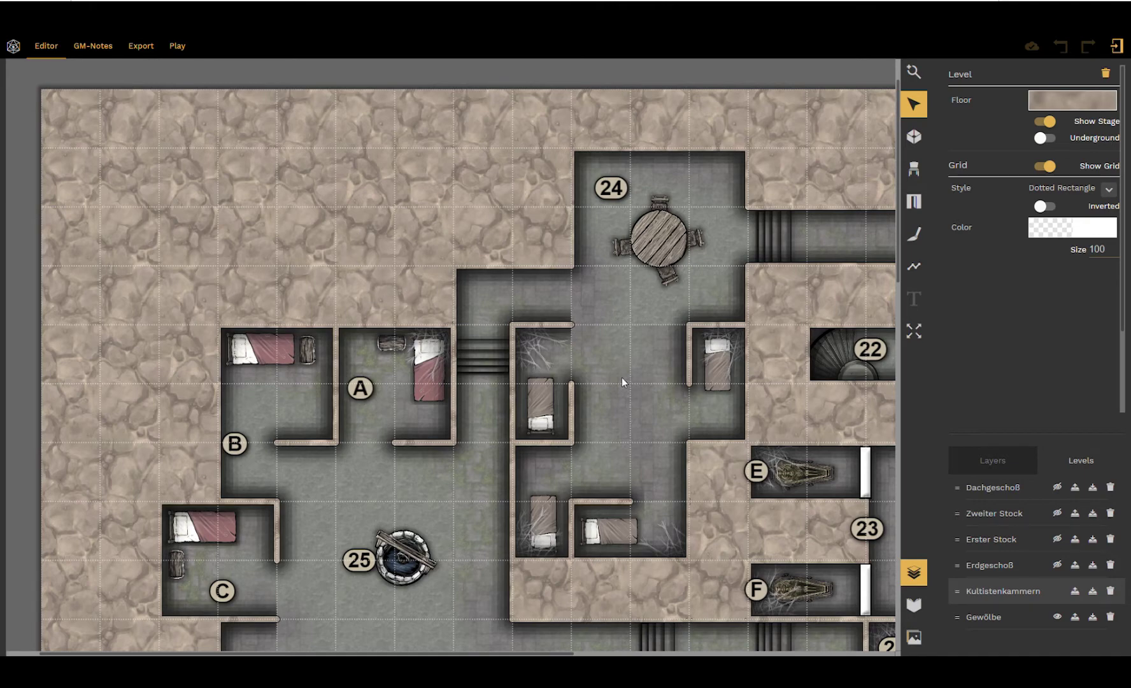
Pan the map past rooms 22–27 down to rooms 29–34 until stair room 30 is fully in view.
{"action": "left_click_drag", "start_coordinate": [638, 383], "coordinate": [302, 240]}
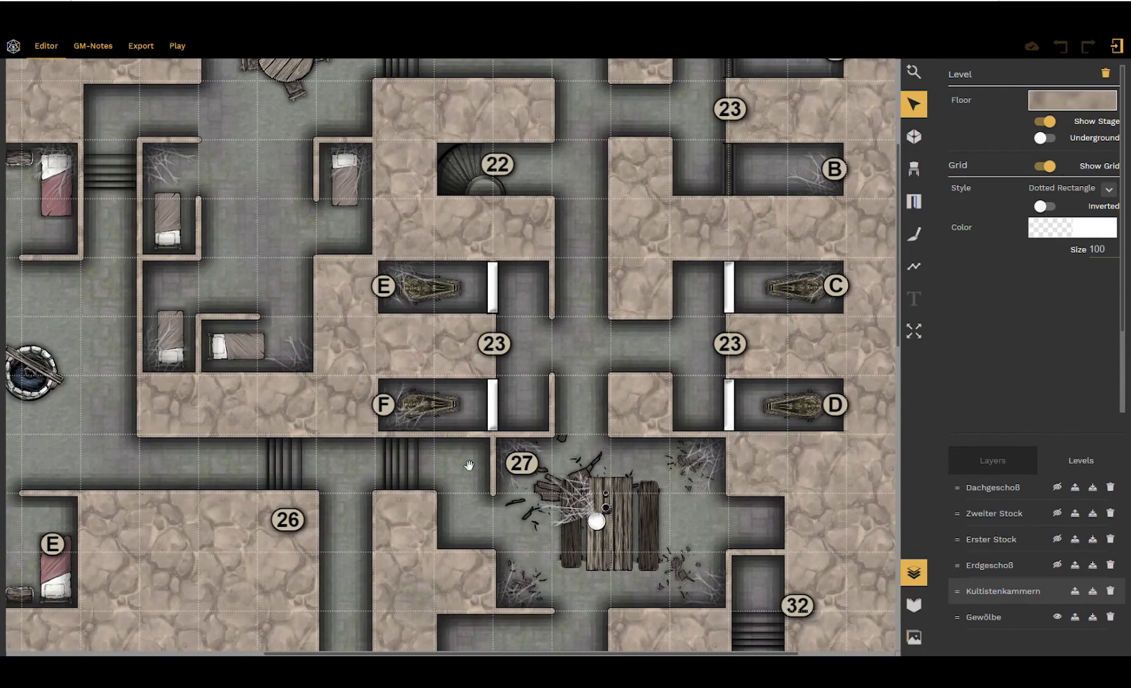
{"action": "left_click_drag", "start_coordinate": [469, 514], "coordinate": [464, 276]}
{"action": "left_click_drag", "start_coordinate": [446, 466], "coordinate": [469, 265]}
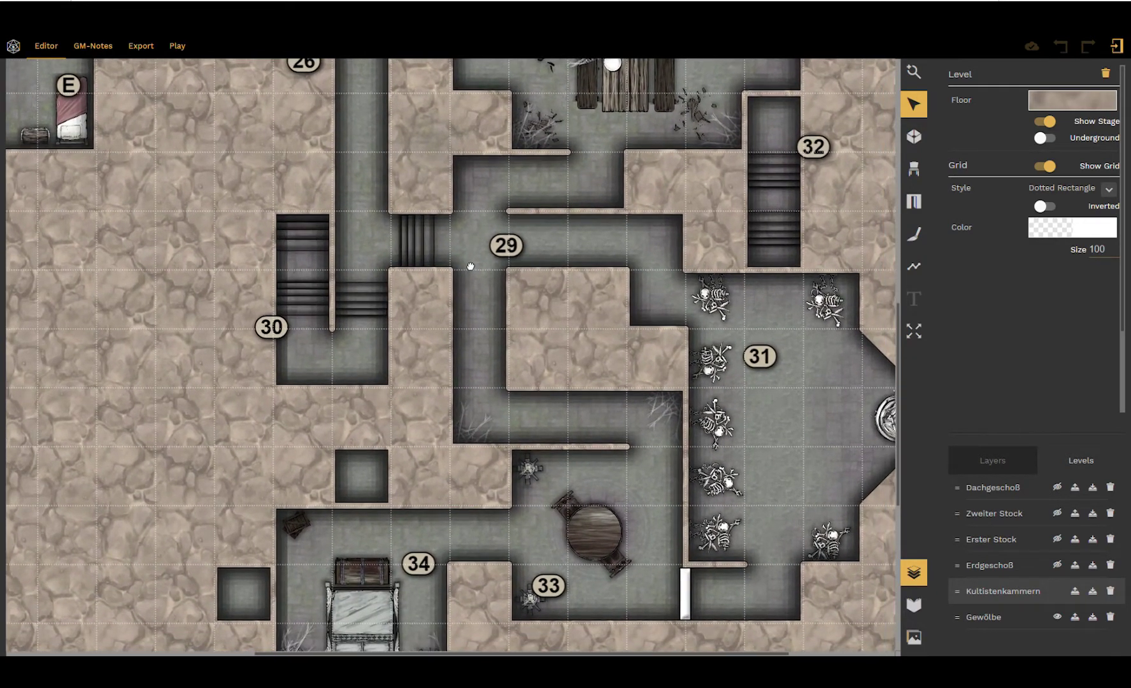
{"action": "left_click_drag", "start_coordinate": [248, 332], "coordinate": [403, 327]}
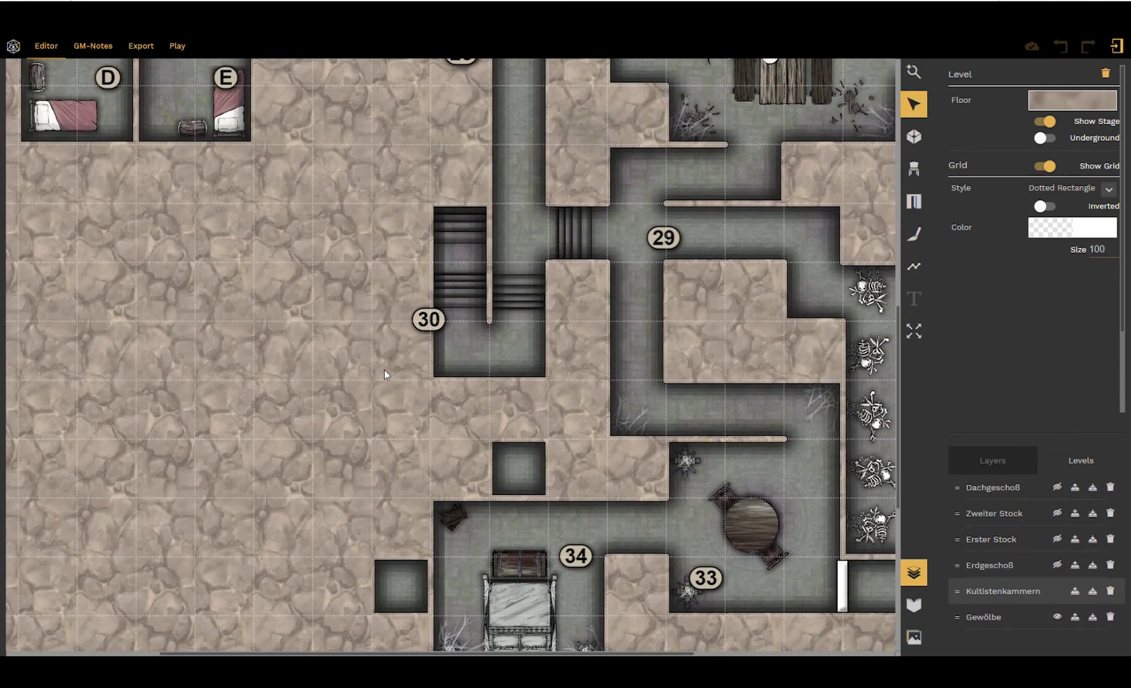
Select room 30's bottom wall segment and look through the wall segment type options.
{"action": "left_click", "coordinate": [506, 381]}
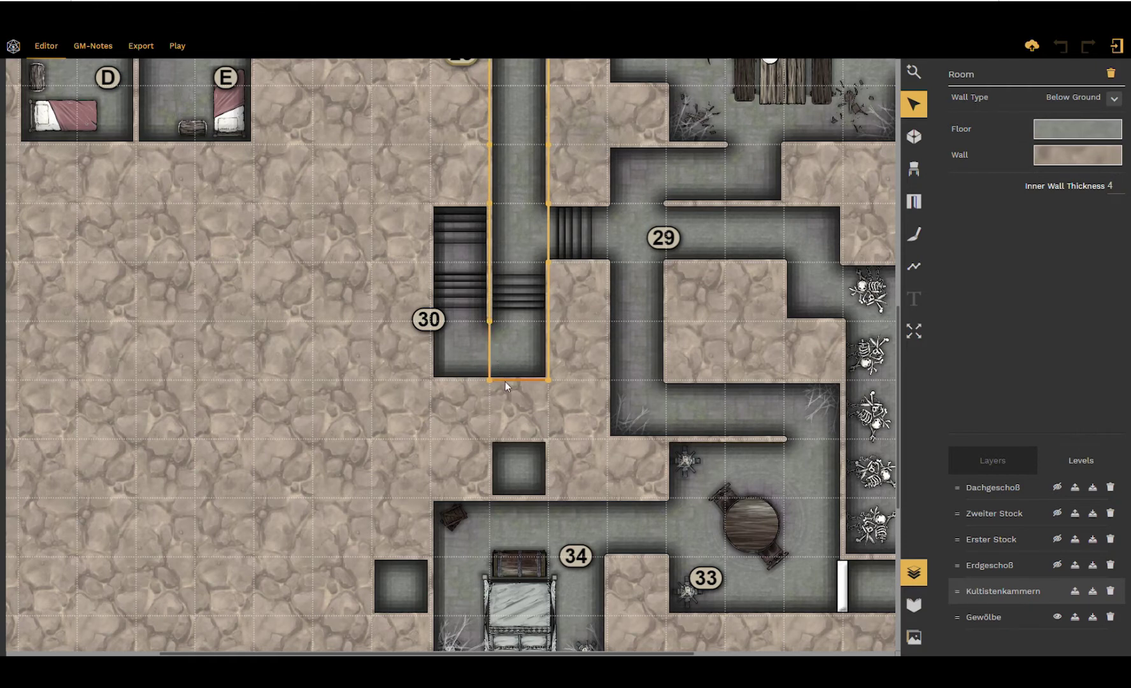
{"action": "left_click", "coordinate": [509, 380]}
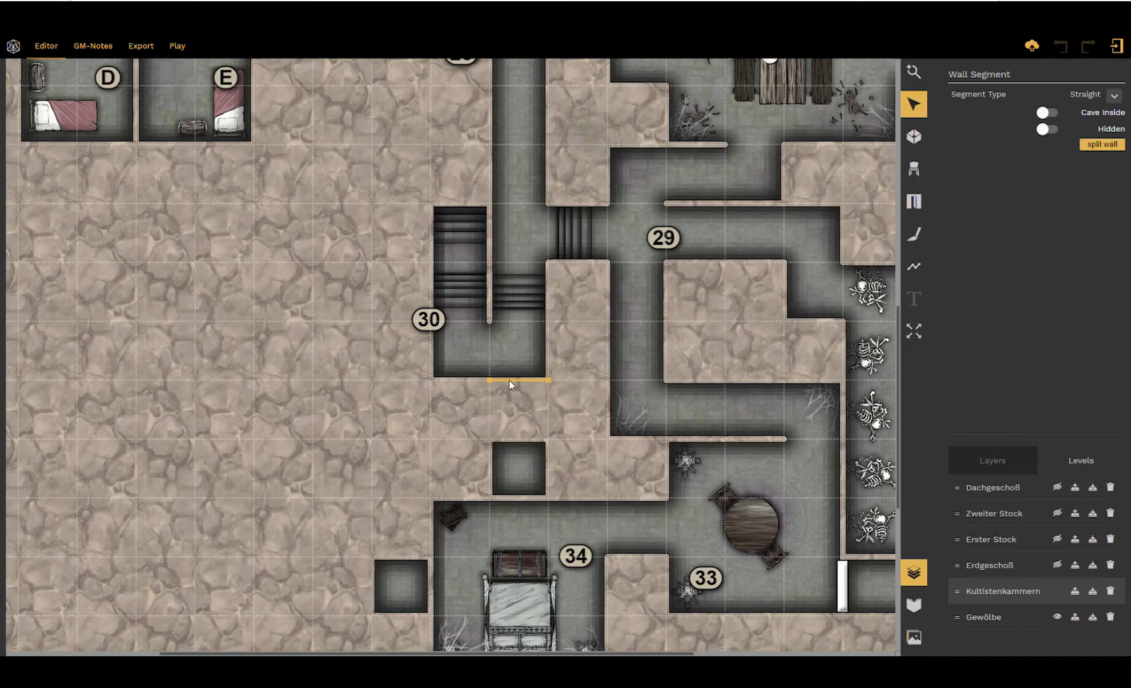
{"action": "left_click", "coordinate": [452, 382]}
{"action": "left_click", "coordinate": [453, 382]}
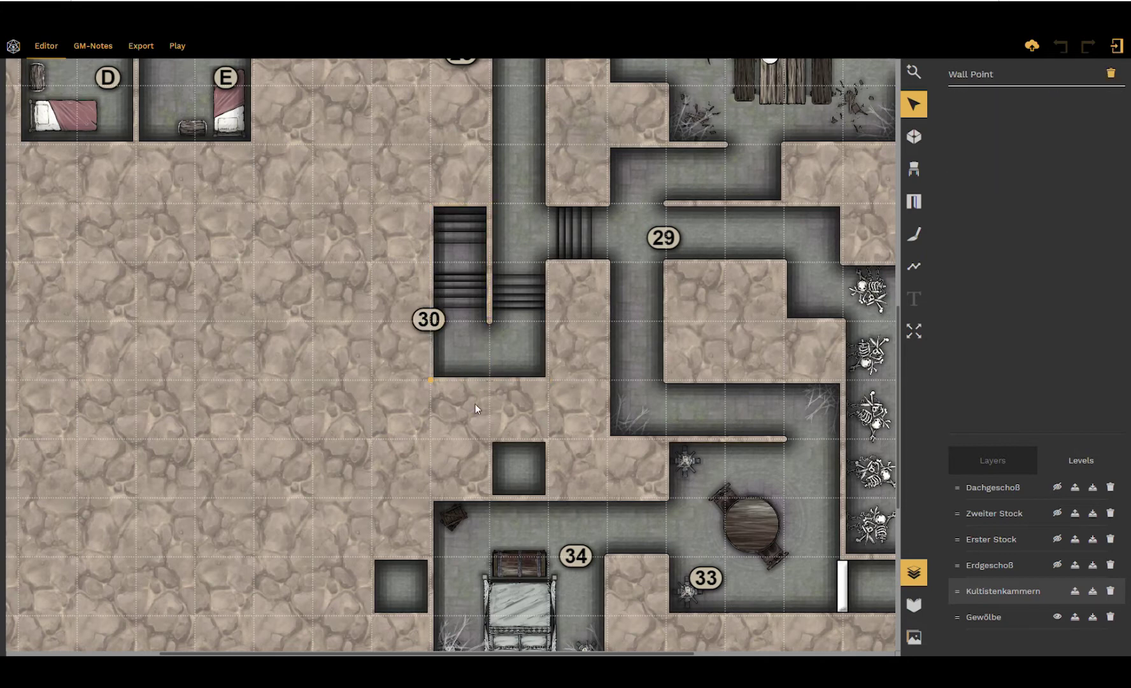
{"action": "left_click", "coordinate": [449, 384]}
{"action": "left_click", "coordinate": [449, 382]}
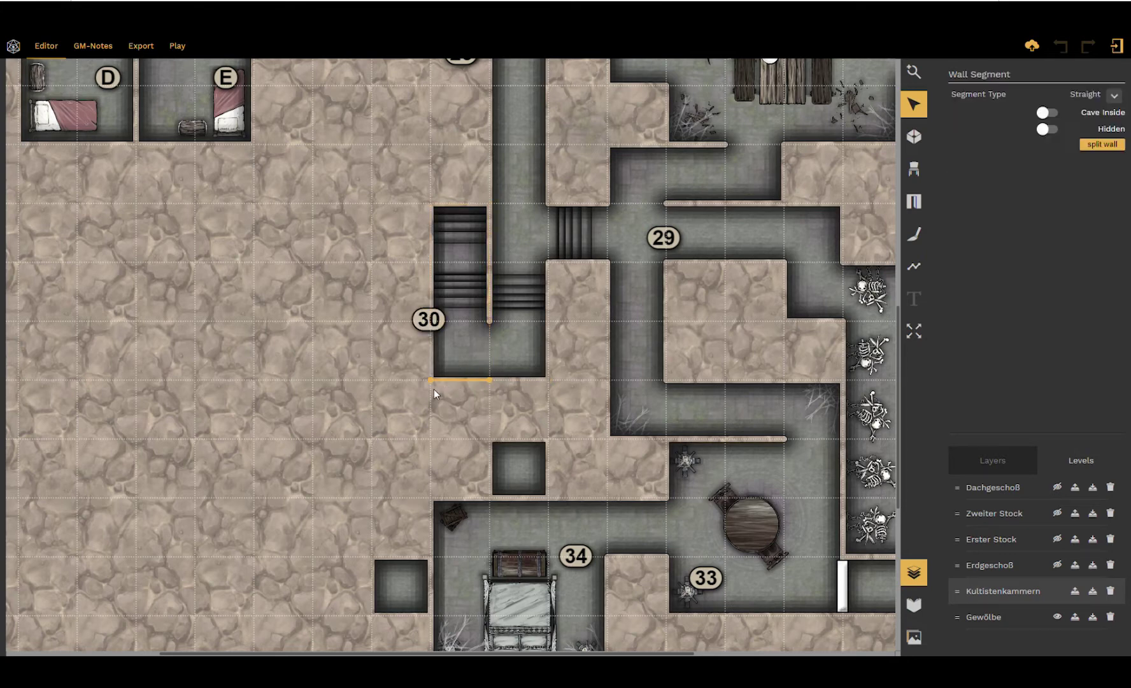
{"action": "left_click", "coordinate": [1114, 96]}
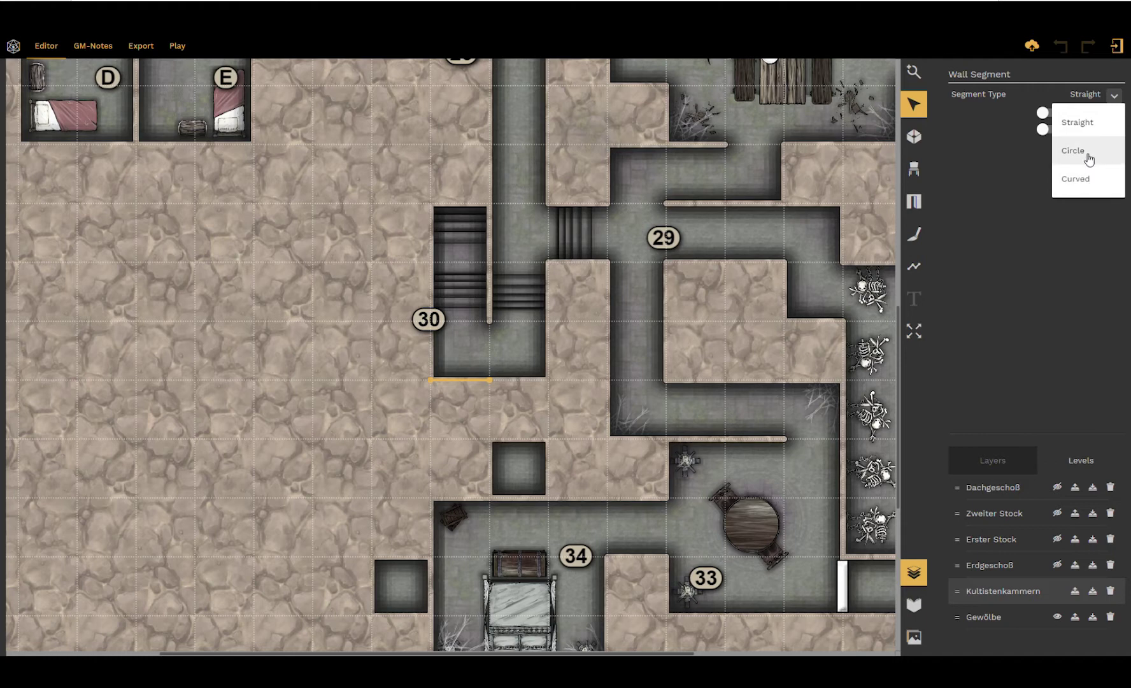
Delete room 30's bottom-left corner point and make the resulting diagonal wall a Circle arc of radius 100.
{"action": "left_click", "coordinate": [438, 382]}
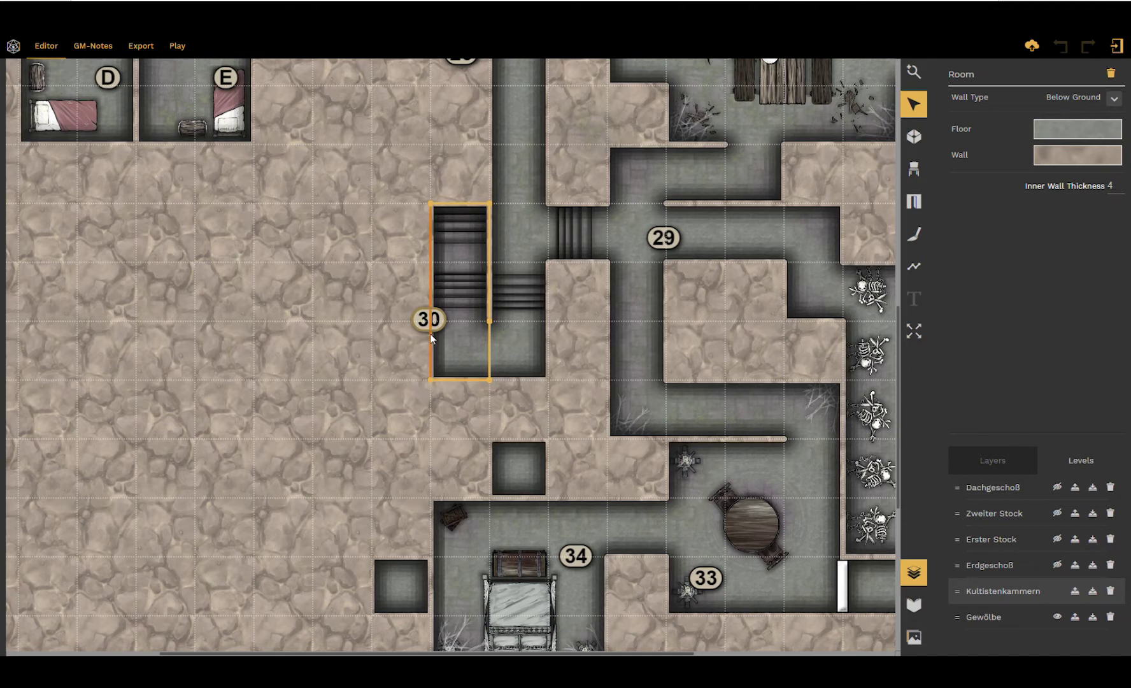
{"action": "left_click", "coordinate": [430, 380]}
{"action": "key", "text": "Delete"}
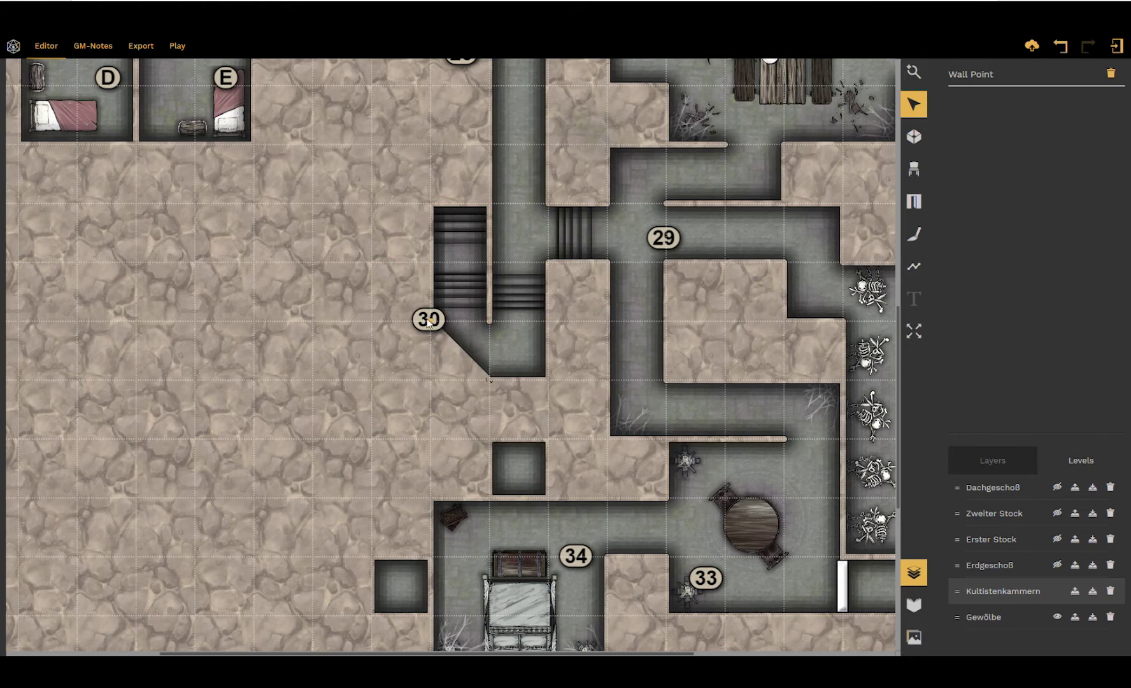
{"action": "left_click", "coordinate": [460, 353]}
{"action": "left_click", "coordinate": [460, 352]}
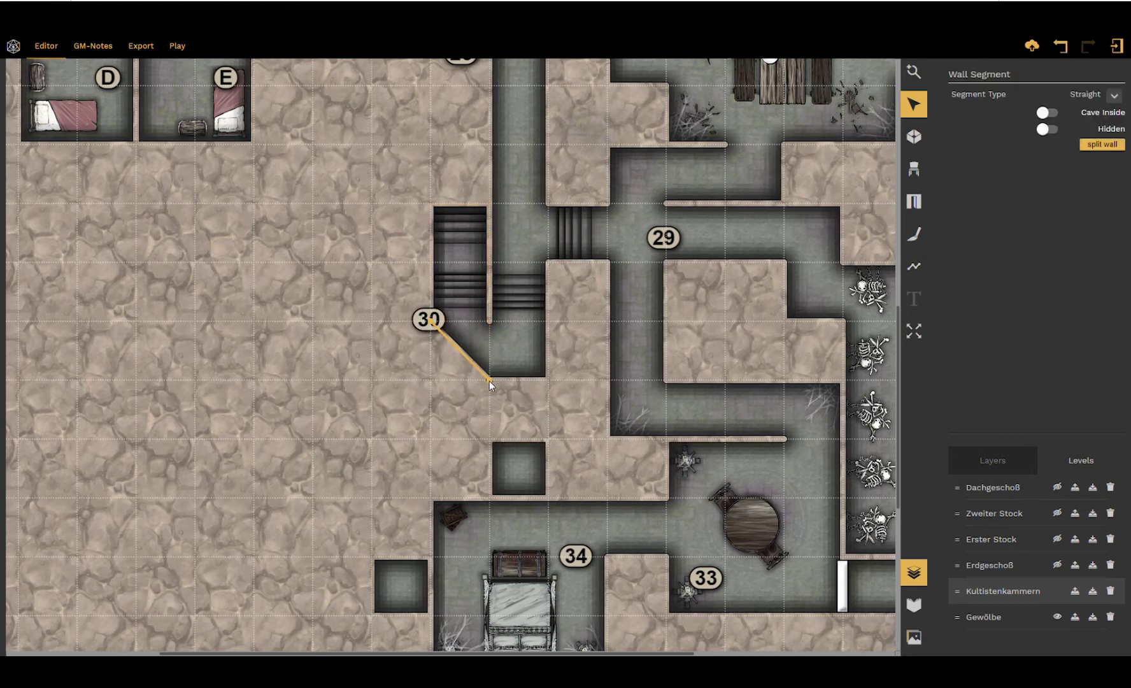
{"action": "left_click", "coordinate": [1123, 97]}
{"action": "left_click", "coordinate": [1088, 156]}
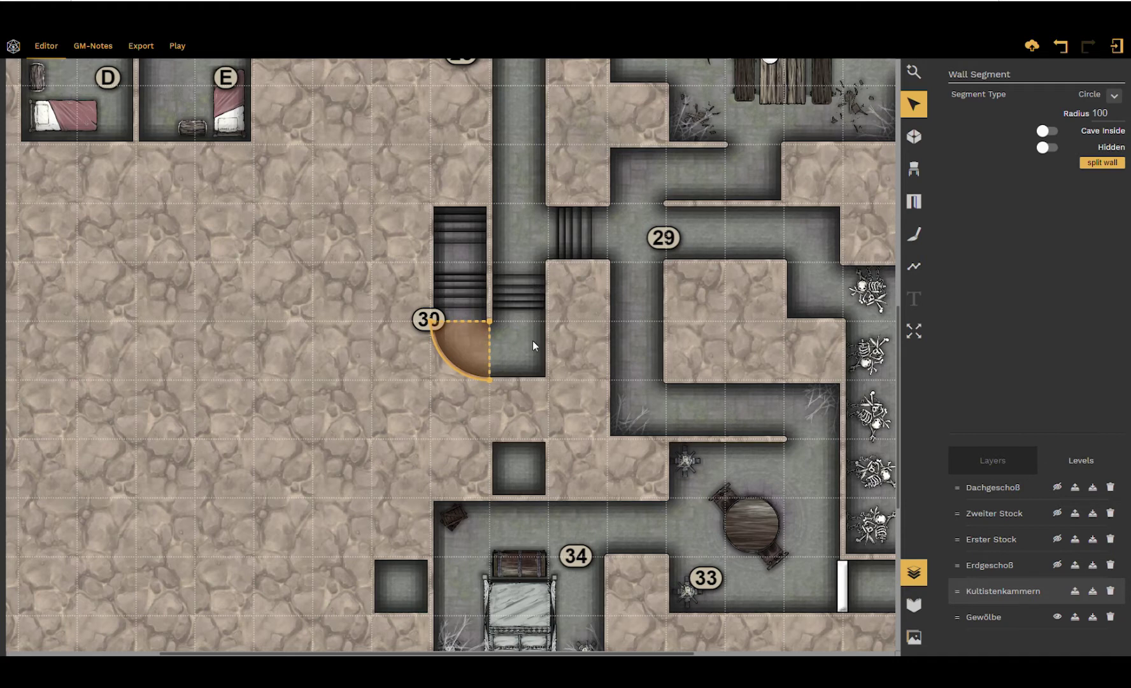
Move the passage's bottom-right corner up and make the new diagonal wall a Circle arc.
{"action": "left_click", "coordinate": [546, 378]}
{"action": "left_click", "coordinate": [547, 378]}
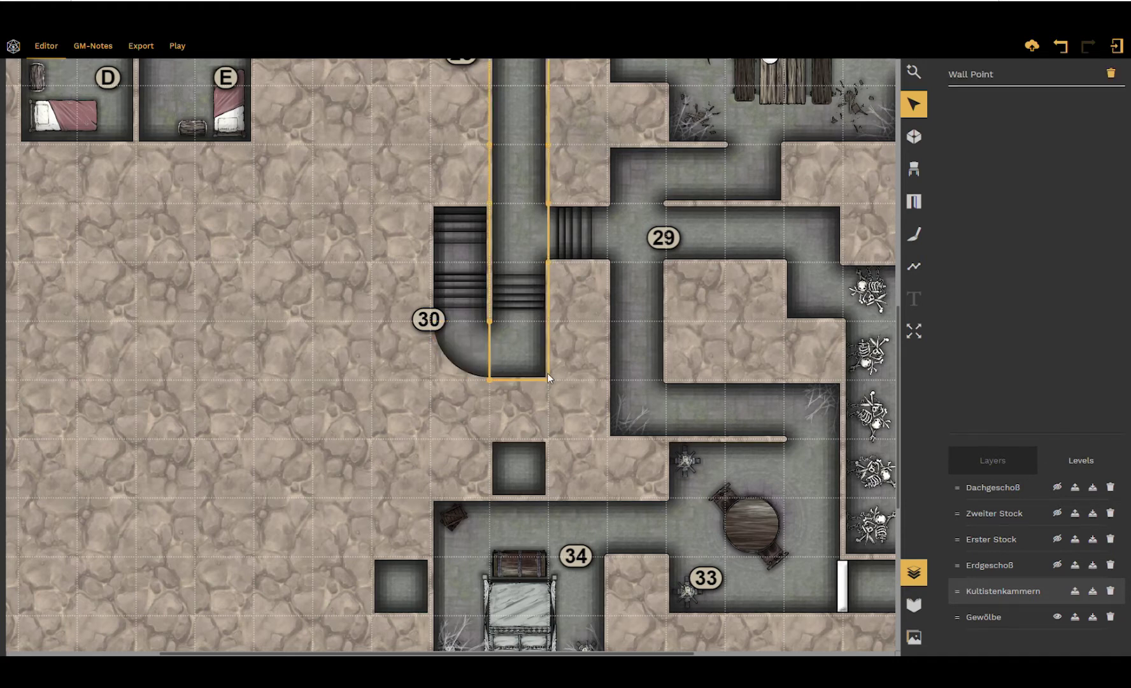
{"action": "left_click_drag", "start_coordinate": [547, 378], "coordinate": [545, 321]}
{"action": "left_click", "coordinate": [517, 347]}
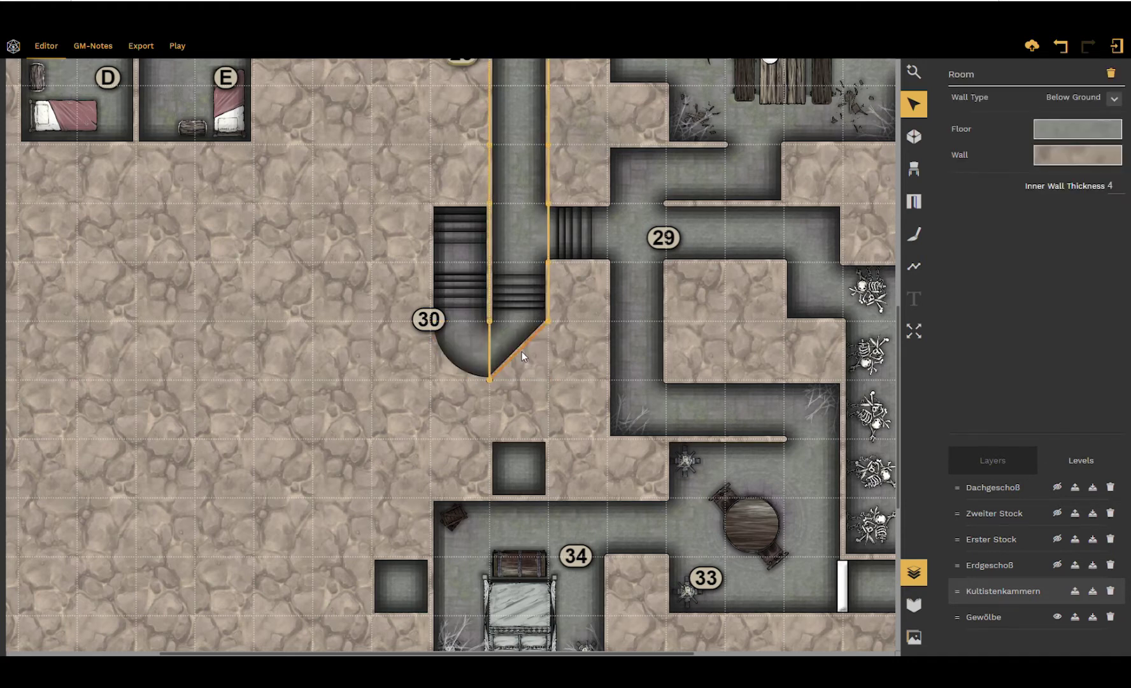
{"action": "left_click", "coordinate": [522, 351]}
{"action": "left_click", "coordinate": [1112, 95]}
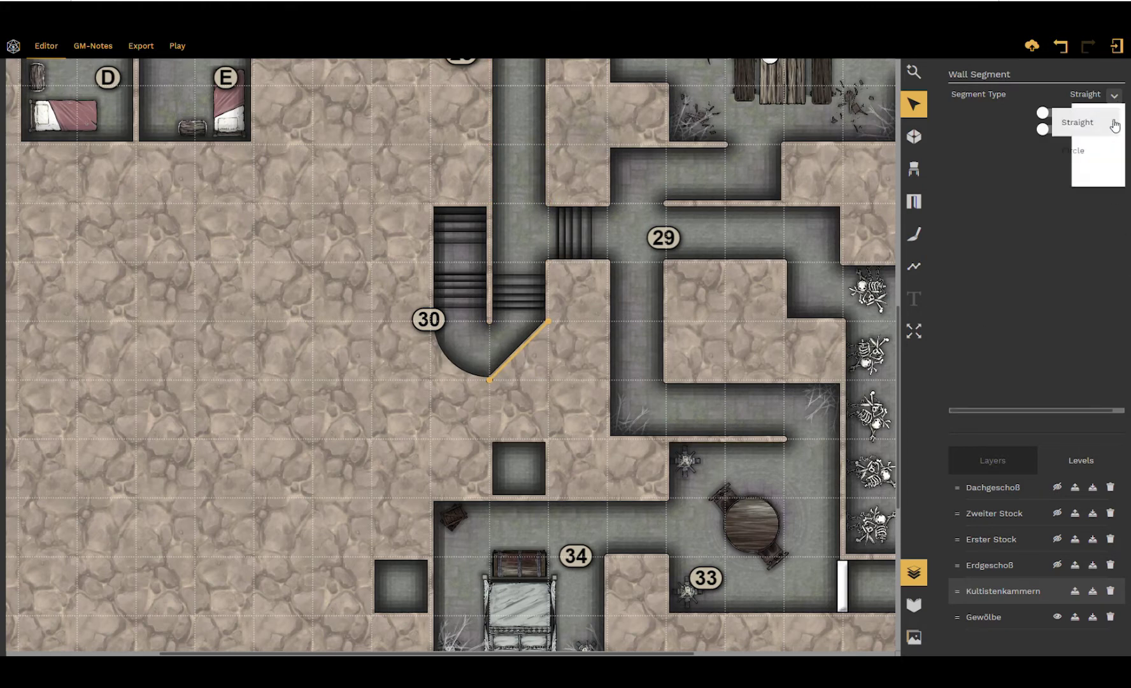
{"action": "left_click", "coordinate": [1106, 155]}
{"action": "left_click", "coordinate": [411, 450]}
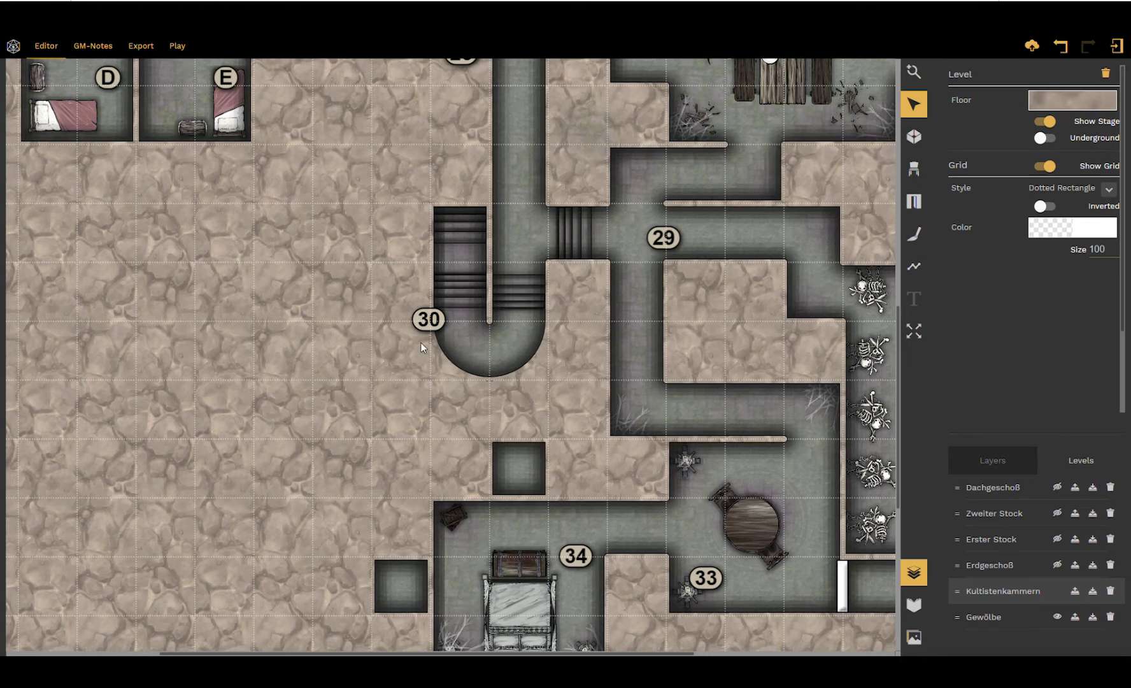
Shrink the radius of room 30's curved wall, then deselect it.
{"action": "left_click", "coordinate": [455, 376]}
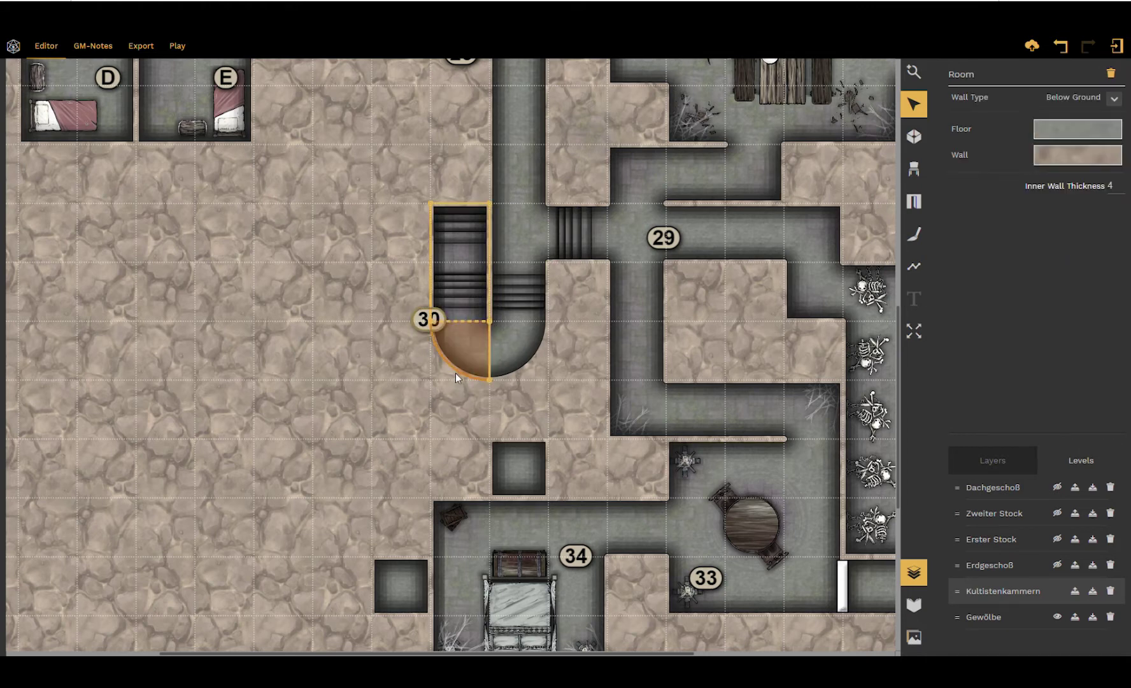
{"action": "left_click", "coordinate": [489, 322]}
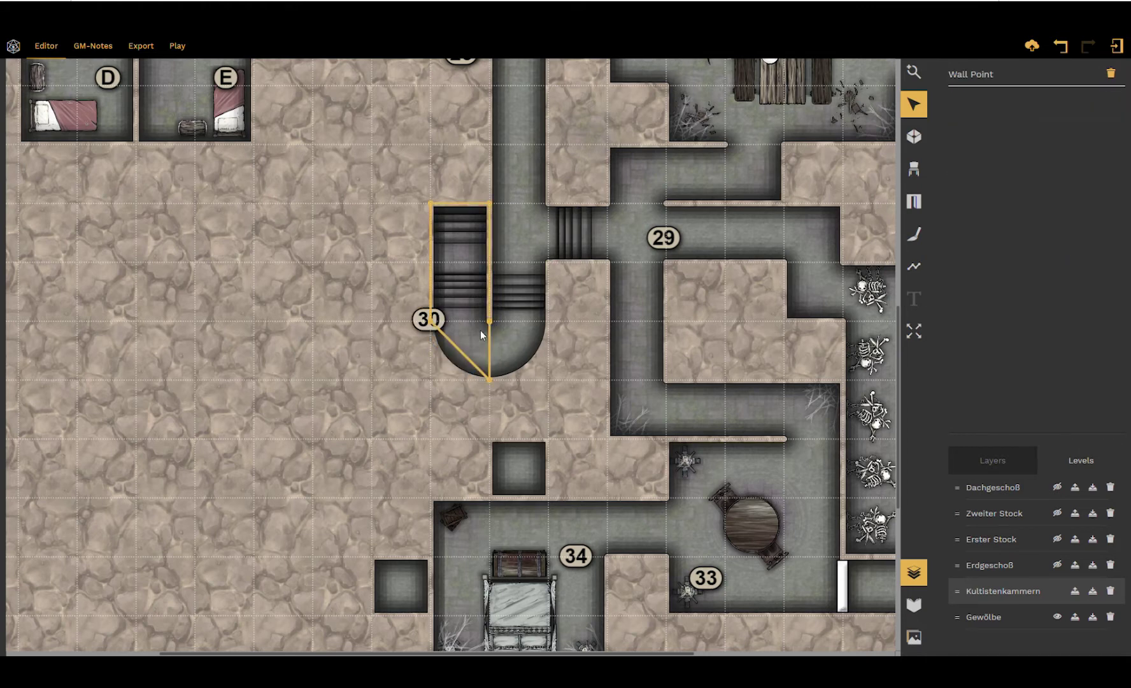
{"action": "left_click", "coordinate": [471, 337]}
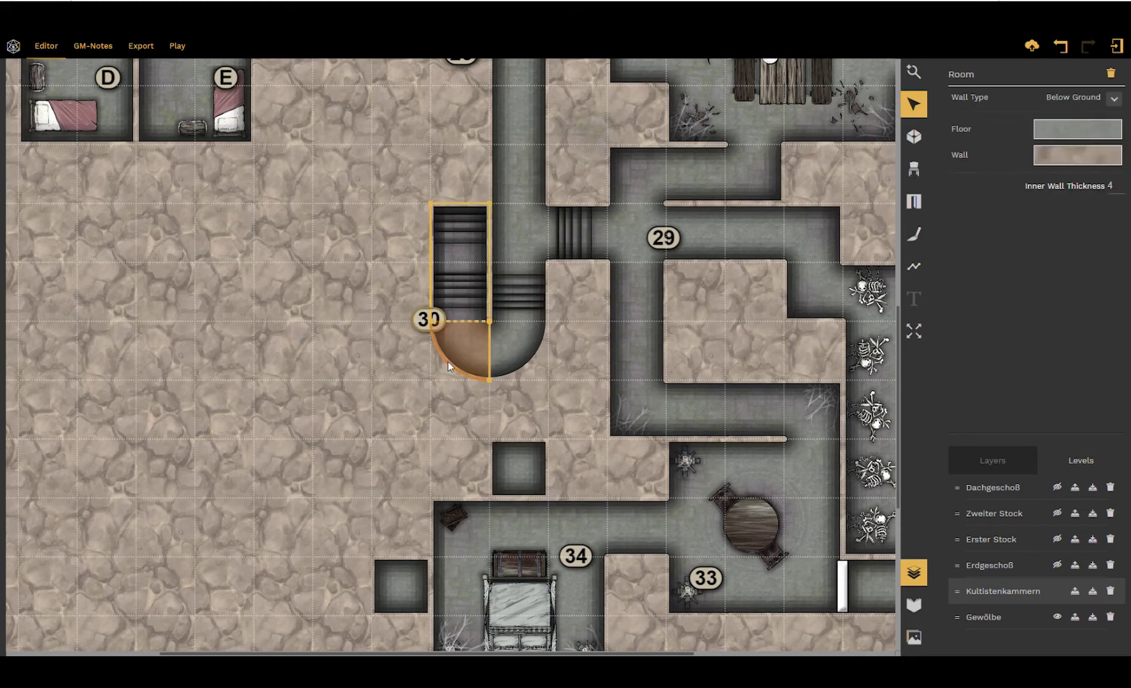
{"action": "left_click", "coordinate": [448, 361]}
{"action": "mouse_move", "coordinate": [489, 322]}
{"action": "left_mouse_down"}
{"action": "mouse_move", "coordinate": [456, 349]}
{"action": "mouse_move", "coordinate": [520, 295]}
{"action": "mouse_move", "coordinate": [471, 346]}
{"action": "mouse_move", "coordinate": [380, 402]}
{"action": "mouse_move", "coordinate": [447, 372]}
{"action": "mouse_move", "coordinate": [495, 326]}
{"action": "left_mouse_up"}
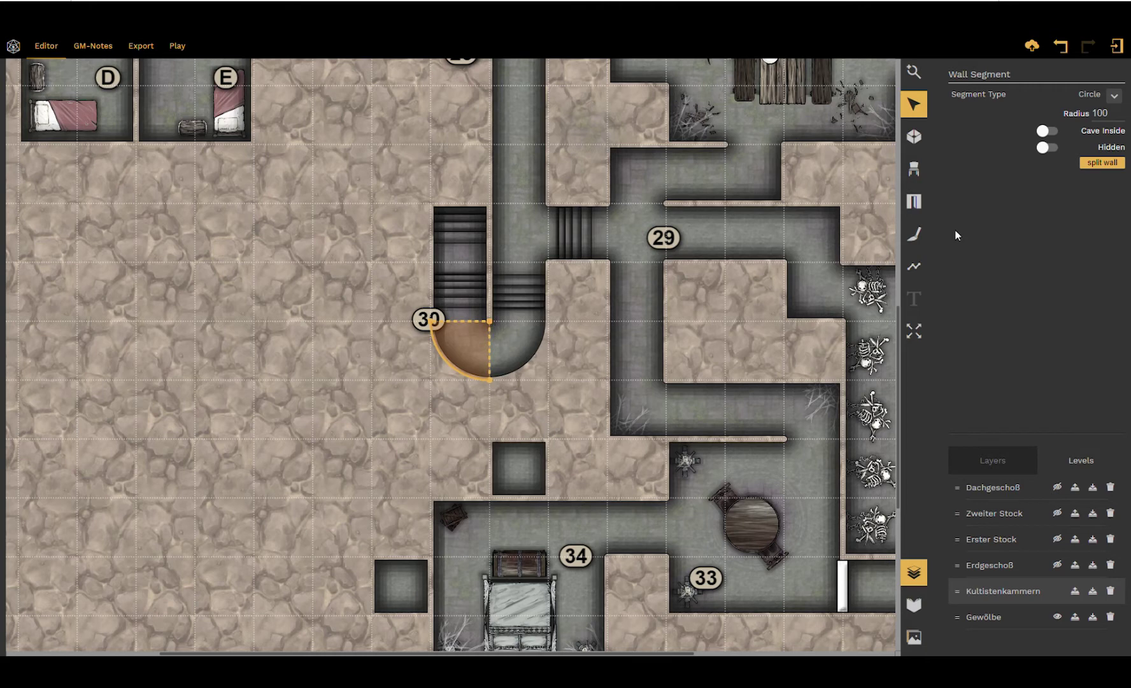
{"action": "left_click", "coordinate": [1119, 115]}
{"action": "left_click", "coordinate": [545, 400]}
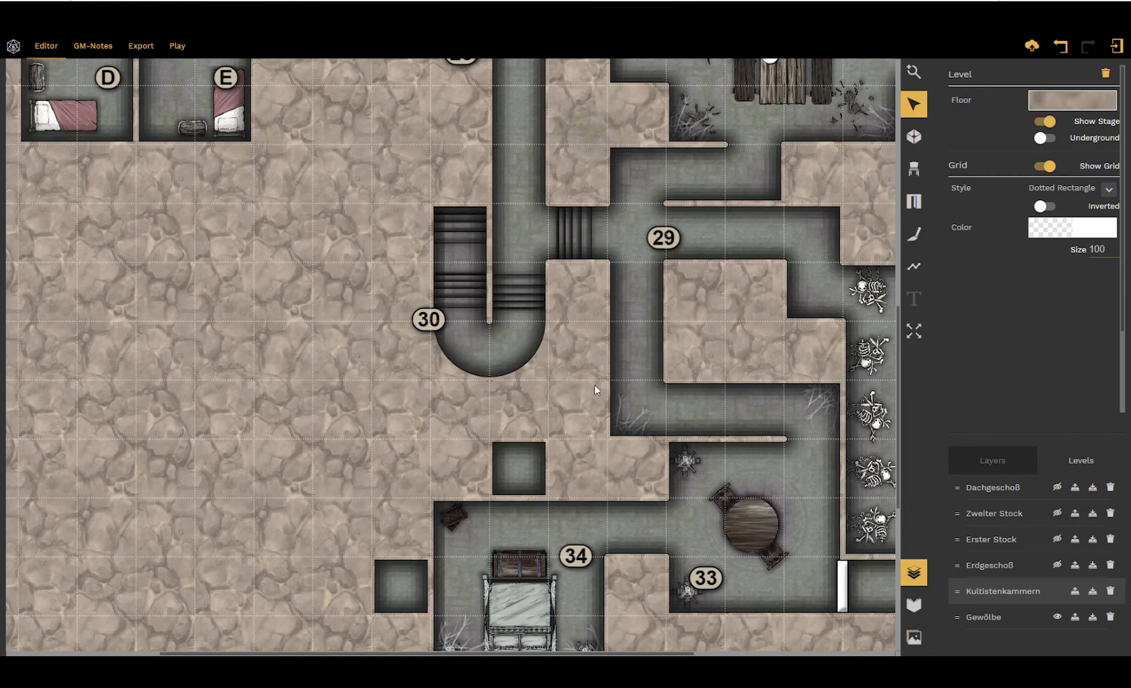
{"action": "left_click_drag", "start_coordinate": [777, 378], "coordinate": [497, 349]}
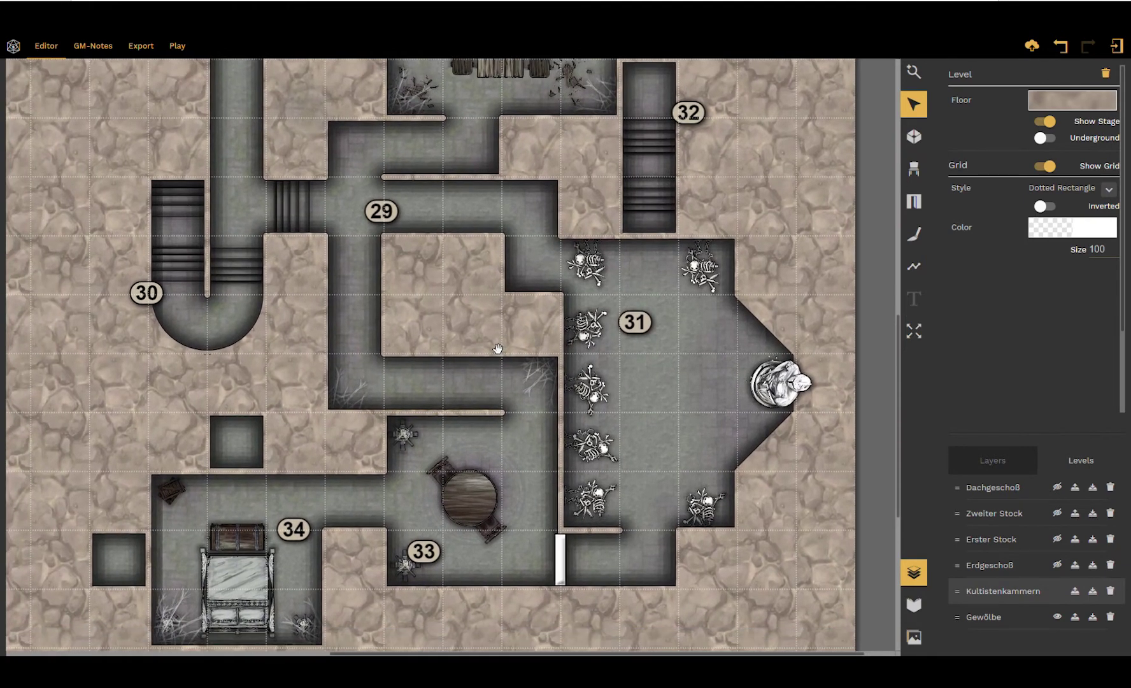
Turn room 31's upper and lower diagonal walls into Circle arcs.
{"action": "left_click", "coordinate": [756, 332]}
{"action": "left_click", "coordinate": [766, 334]}
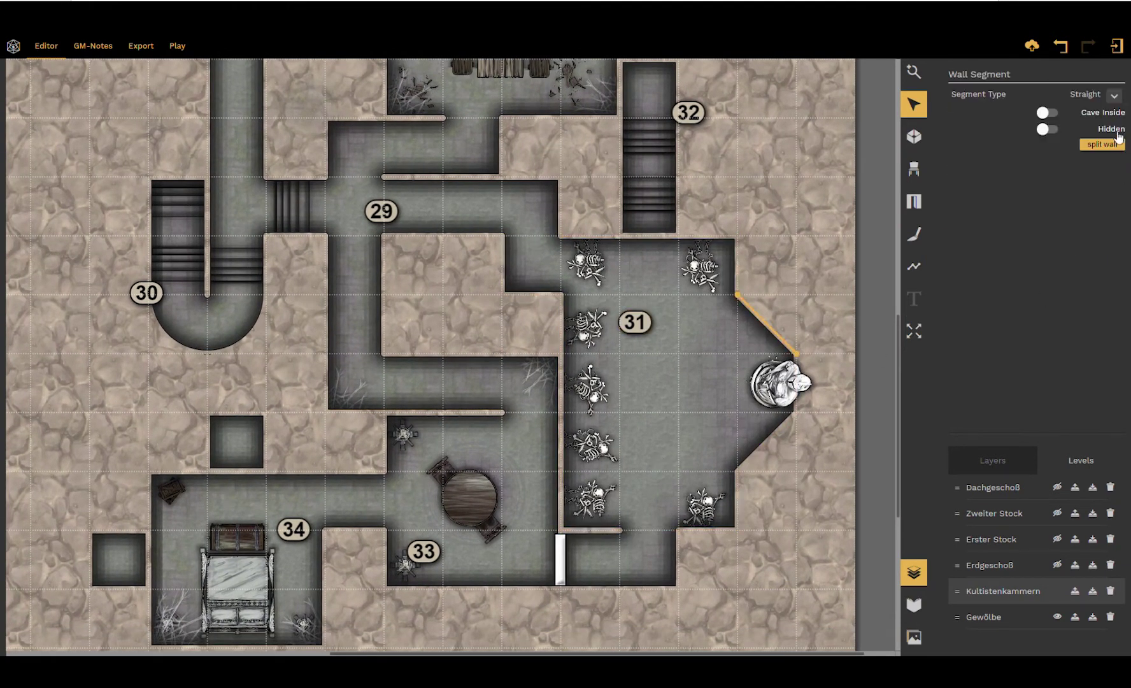
{"action": "left_click", "coordinate": [1113, 95]}
{"action": "left_click", "coordinate": [1075, 150]}
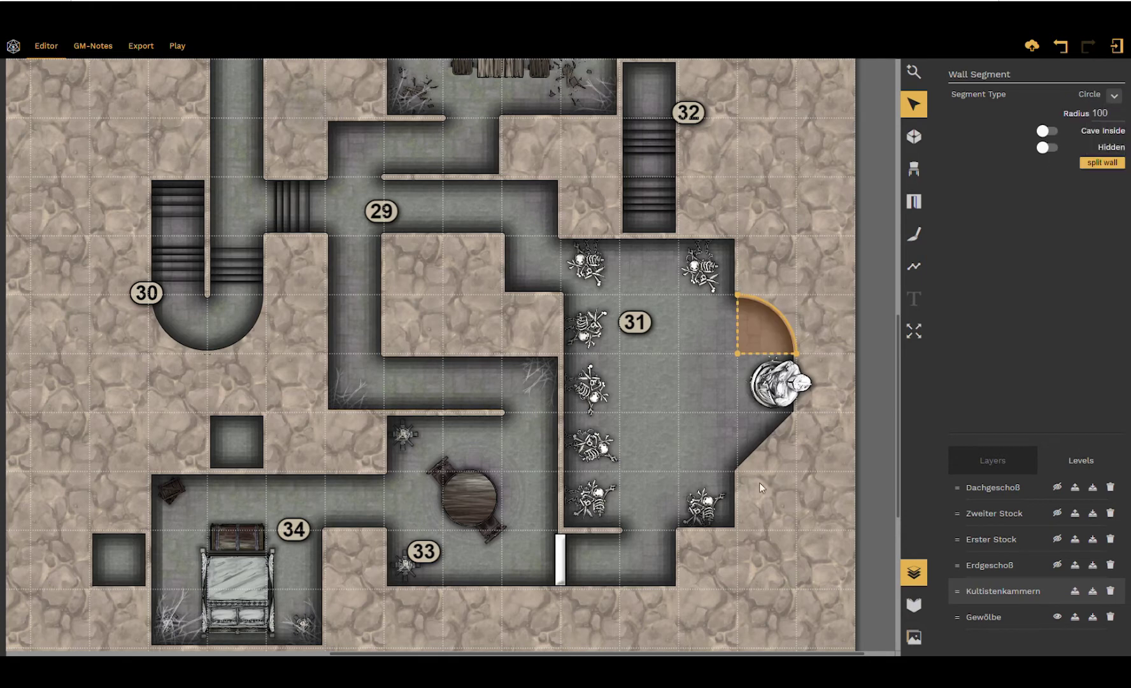
{"action": "left_click", "coordinate": [761, 443]}
{"action": "left_click", "coordinate": [767, 440]}
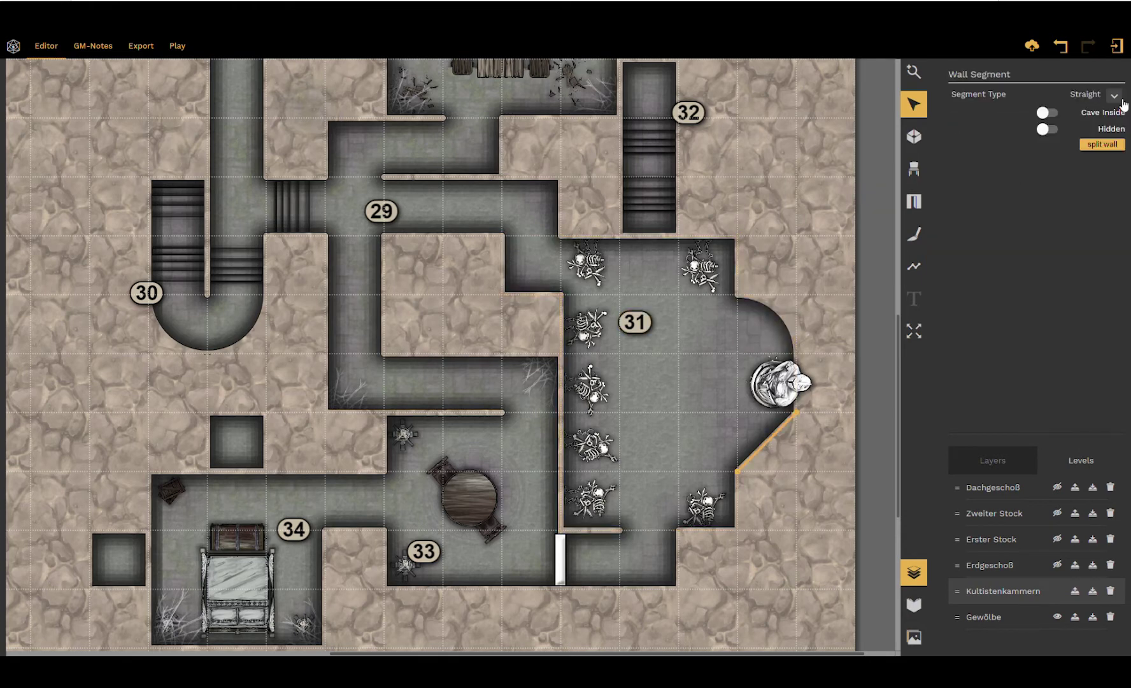
{"action": "left_click", "coordinate": [1114, 95]}
{"action": "left_click", "coordinate": [1082, 151]}
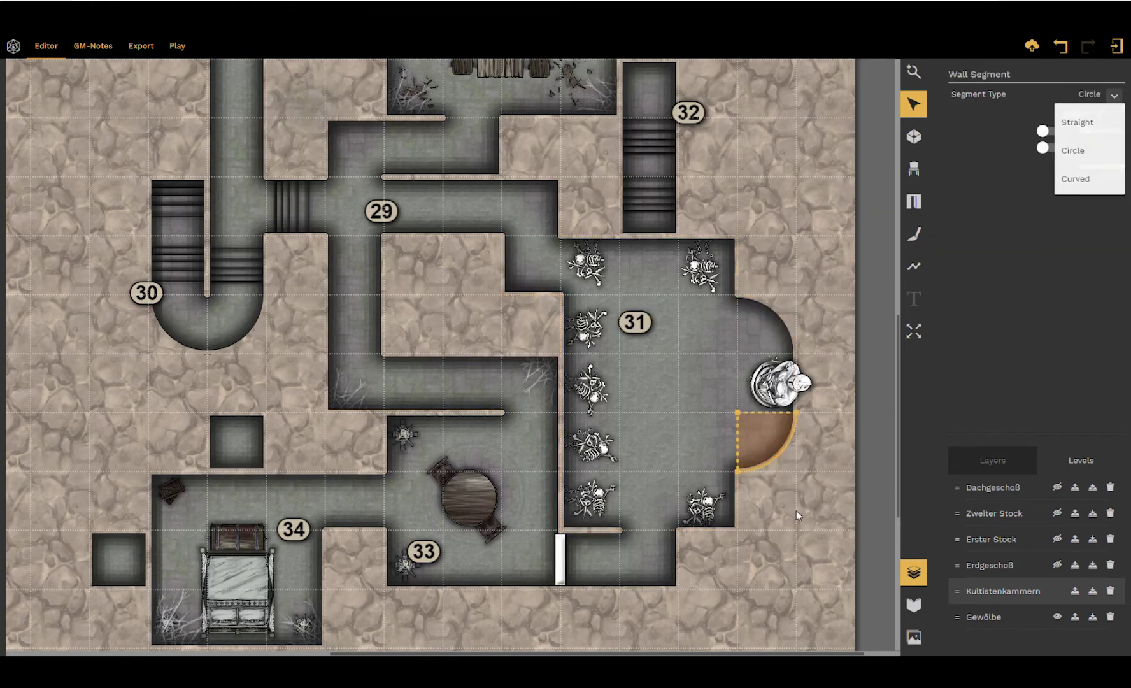
Pull the small room's corner left into a diagonal and make that wall a Circle arc of radius 100.
{"action": "left_click", "coordinate": [647, 568]}
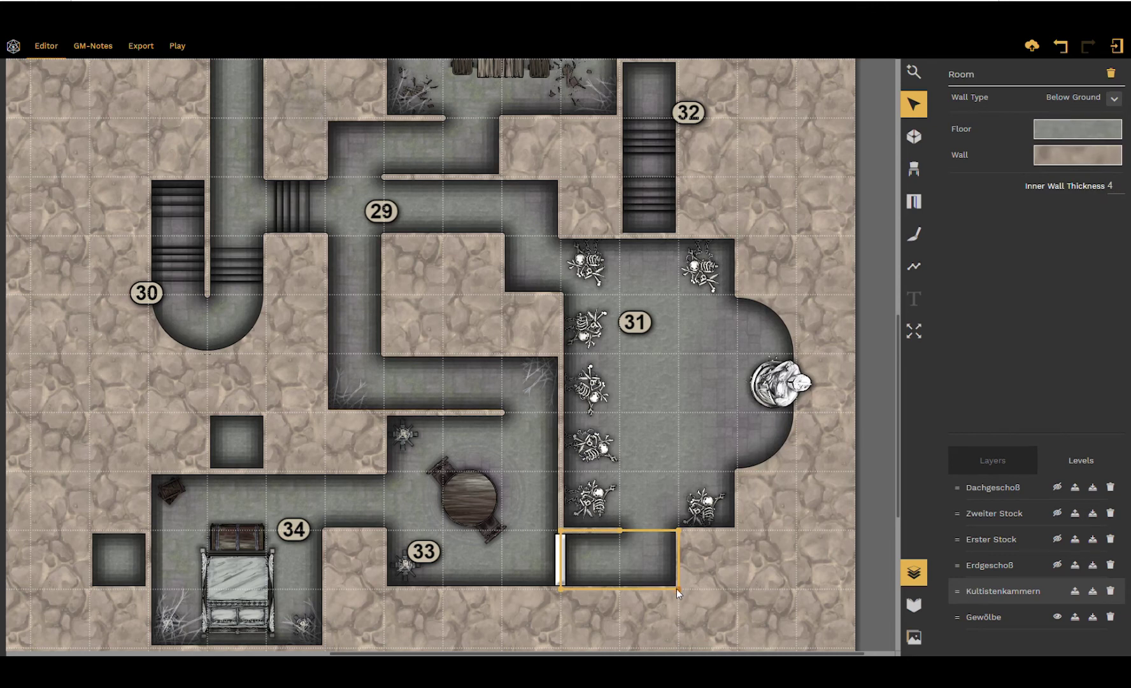
{"action": "left_click_drag", "start_coordinate": [676, 589], "coordinate": [625, 589]}
{"action": "left_click", "coordinate": [646, 560]}
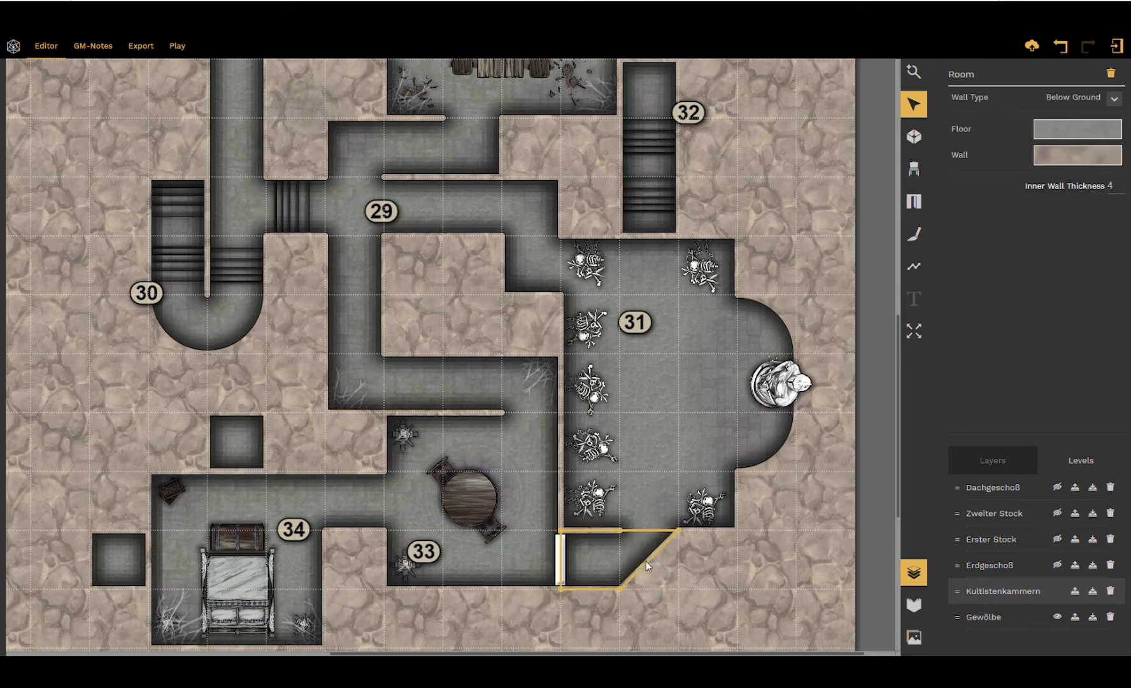
{"action": "left_click", "coordinate": [648, 558]}
{"action": "left_click", "coordinate": [1114, 95]}
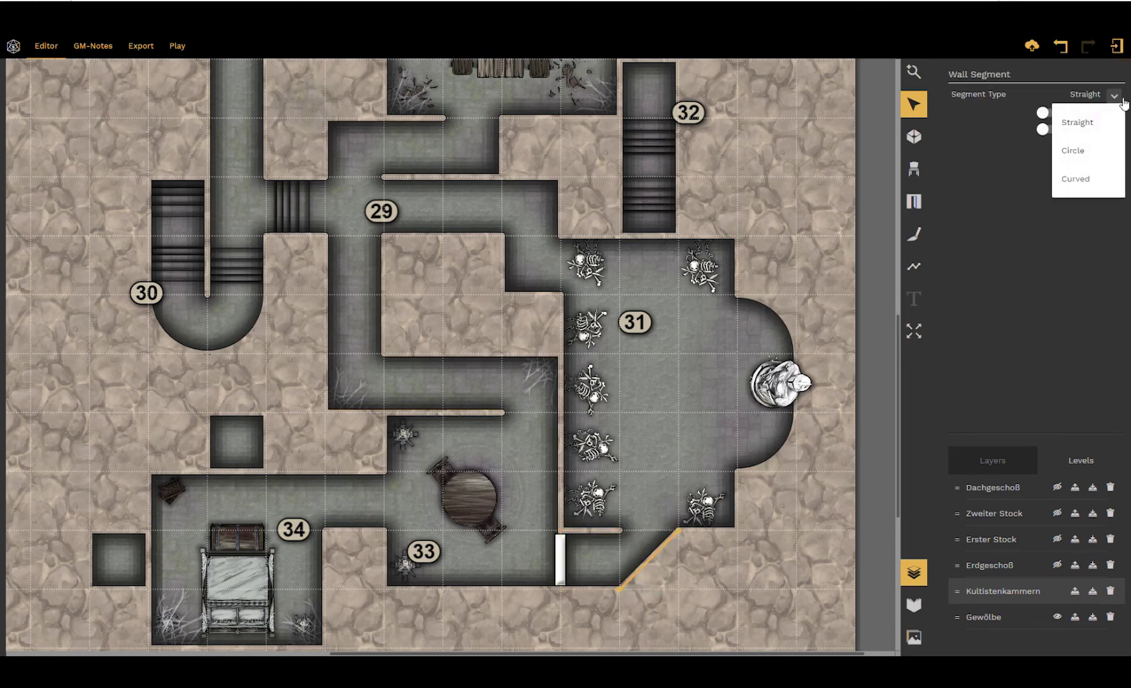
{"action": "left_click", "coordinate": [1090, 149]}
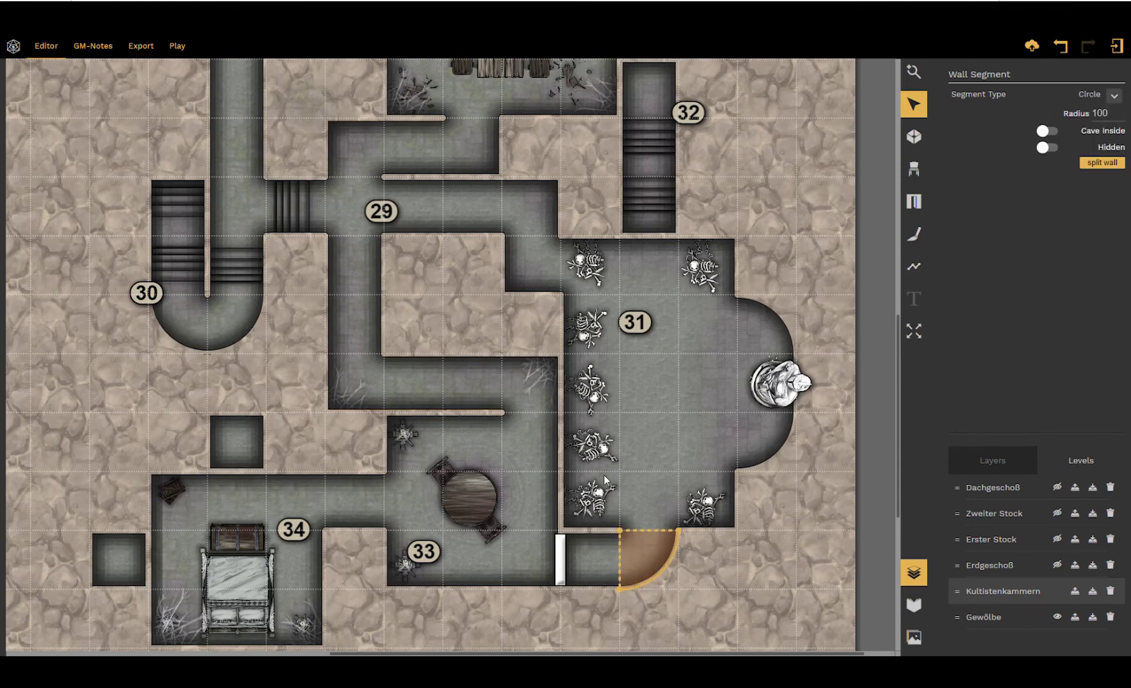
{"action": "left_click", "coordinate": [652, 454]}
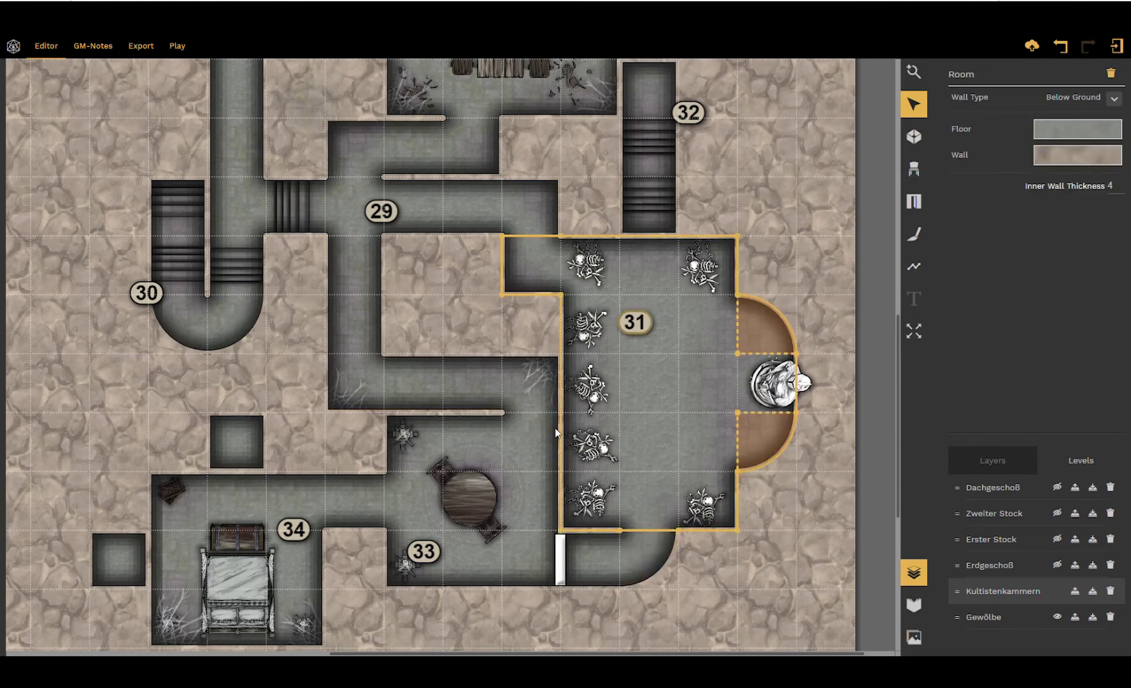
Make room 33's bottom wall a Curved segment and drag its handles into an asymmetric downward bulge.
{"action": "left_click_drag", "start_coordinate": [513, 430], "coordinate": [578, 255]}
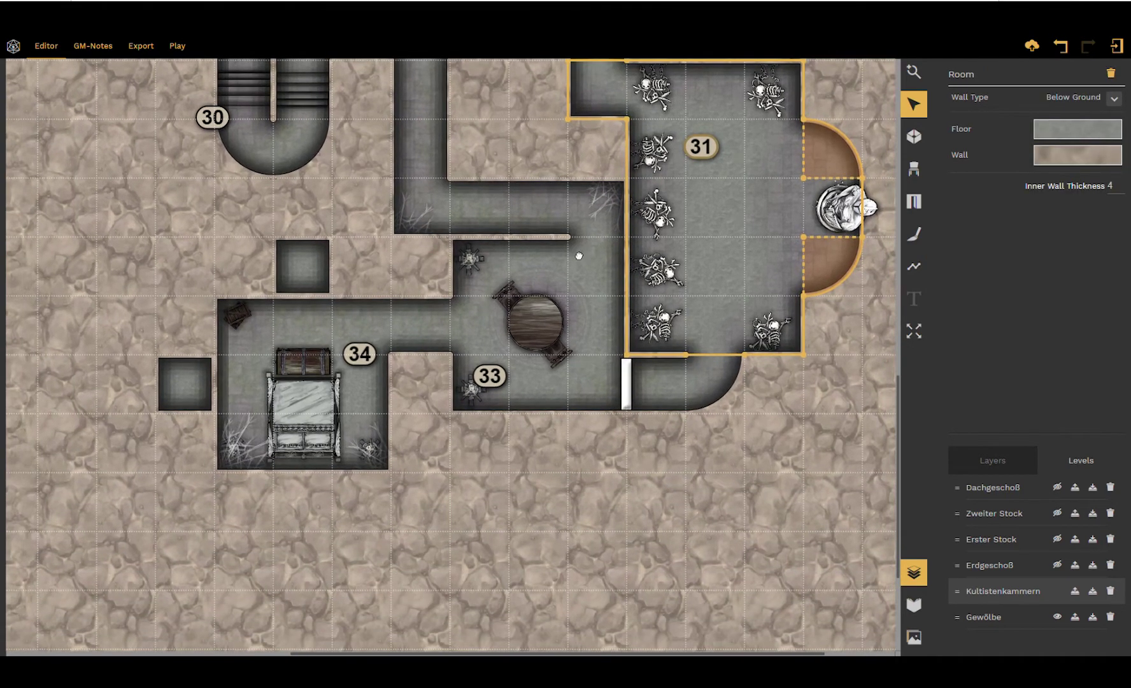
{"action": "left_click", "coordinate": [531, 415]}
{"action": "left_click", "coordinate": [528, 411]}
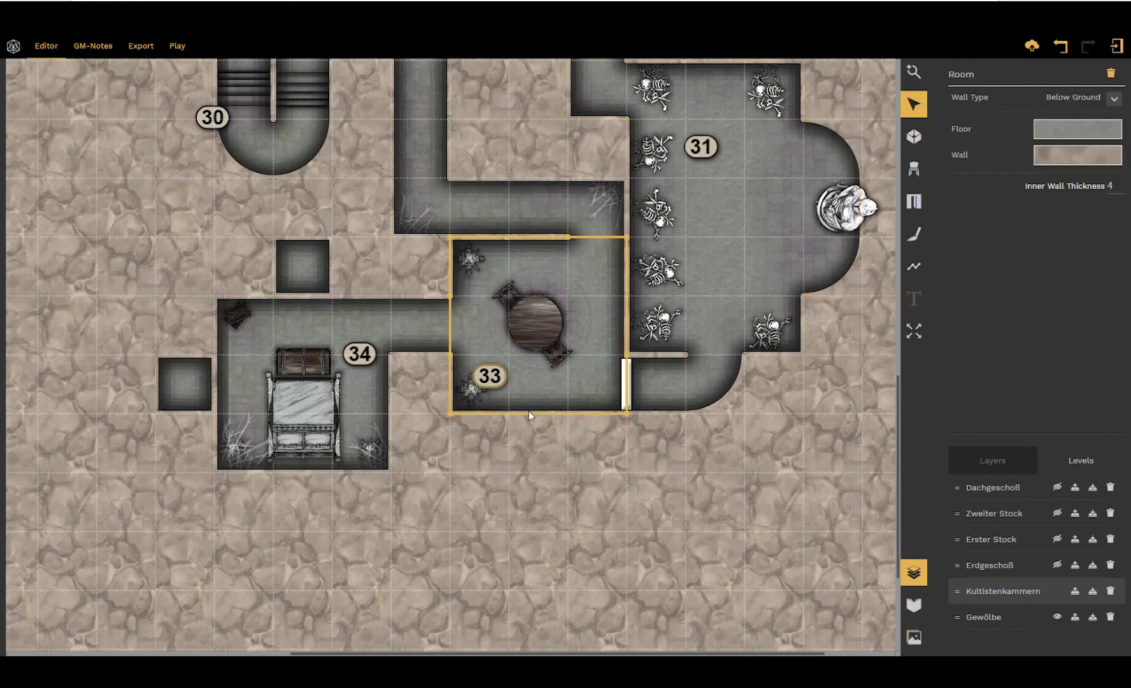
{"action": "left_click", "coordinate": [542, 413]}
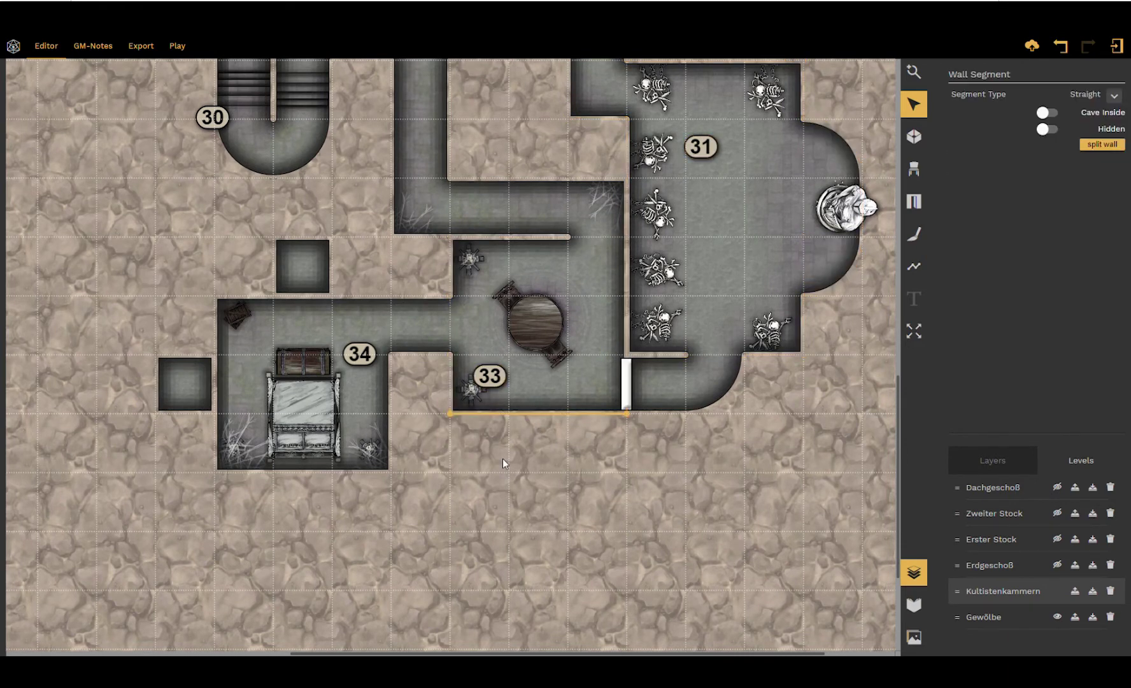
{"action": "left_click", "coordinate": [1114, 96]}
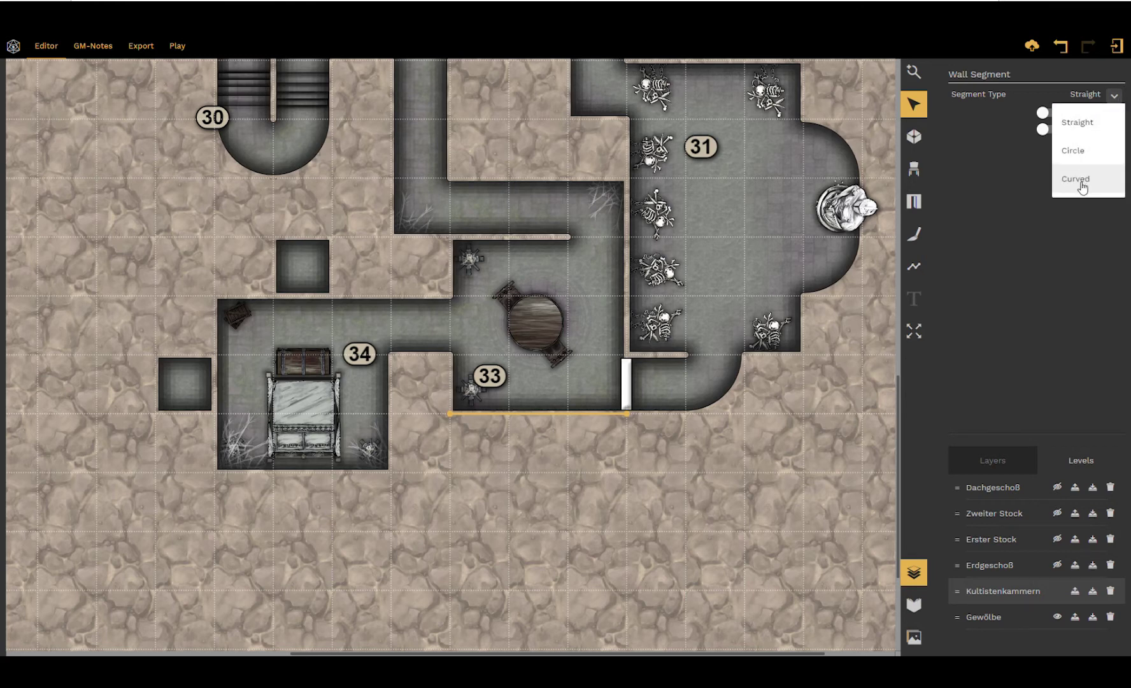
{"action": "left_click", "coordinate": [1076, 179]}
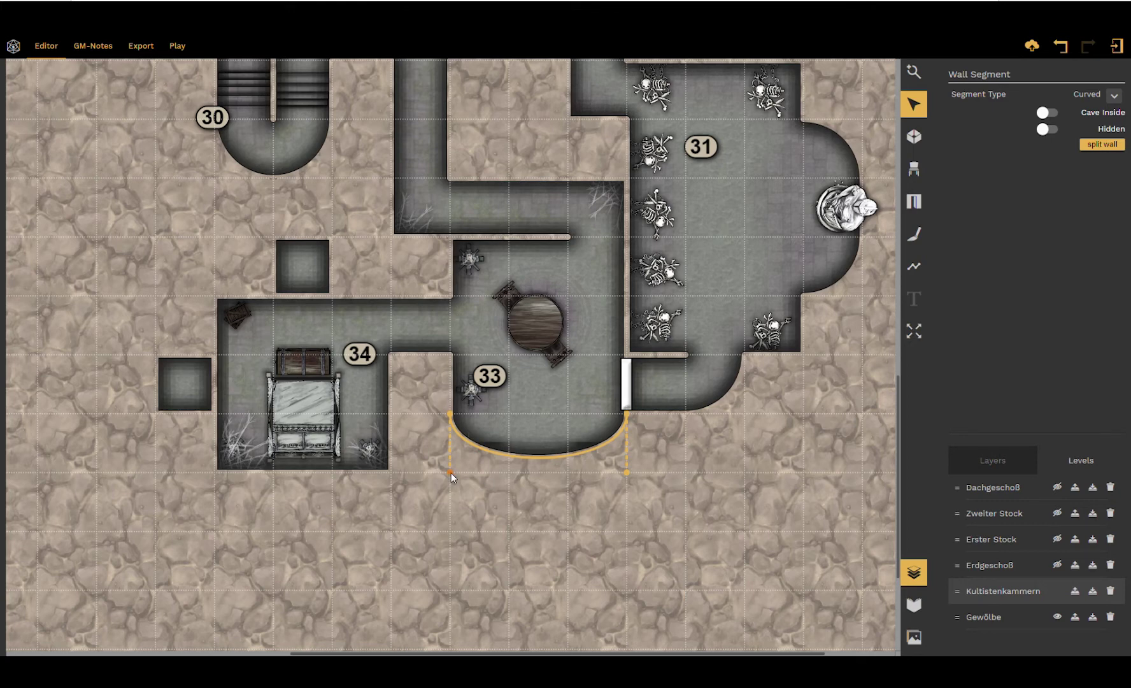
{"action": "left_click_drag", "start_coordinate": [451, 472], "coordinate": [549, 409]}
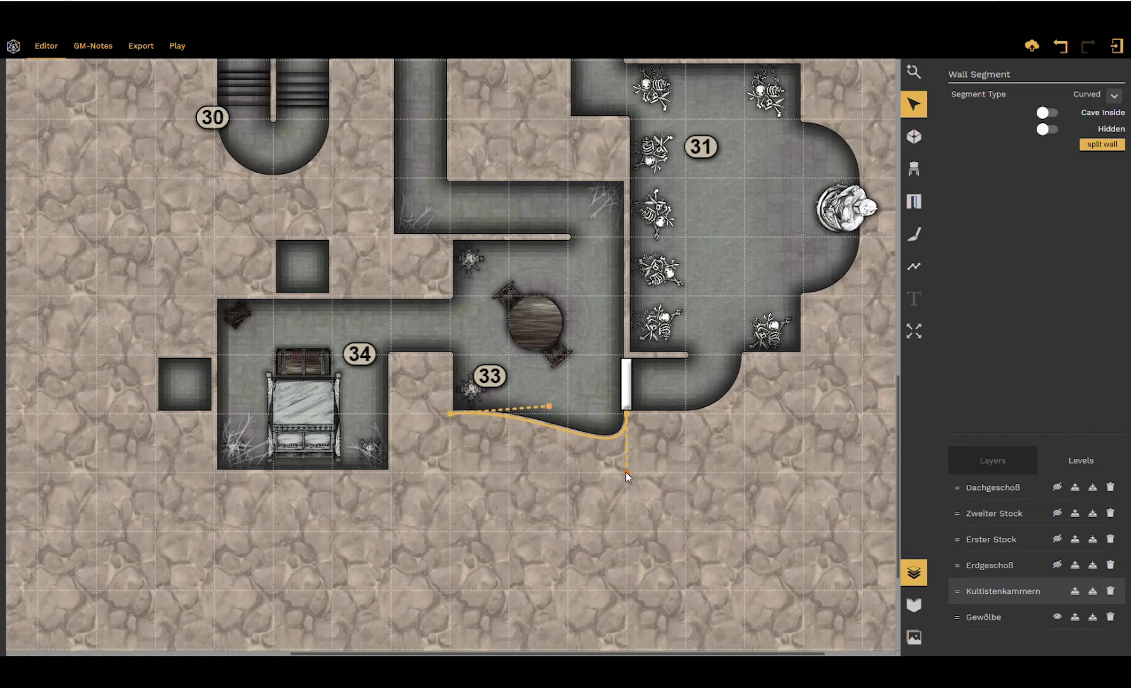
{"action": "left_click_drag", "start_coordinate": [626, 471], "coordinate": [517, 460]}
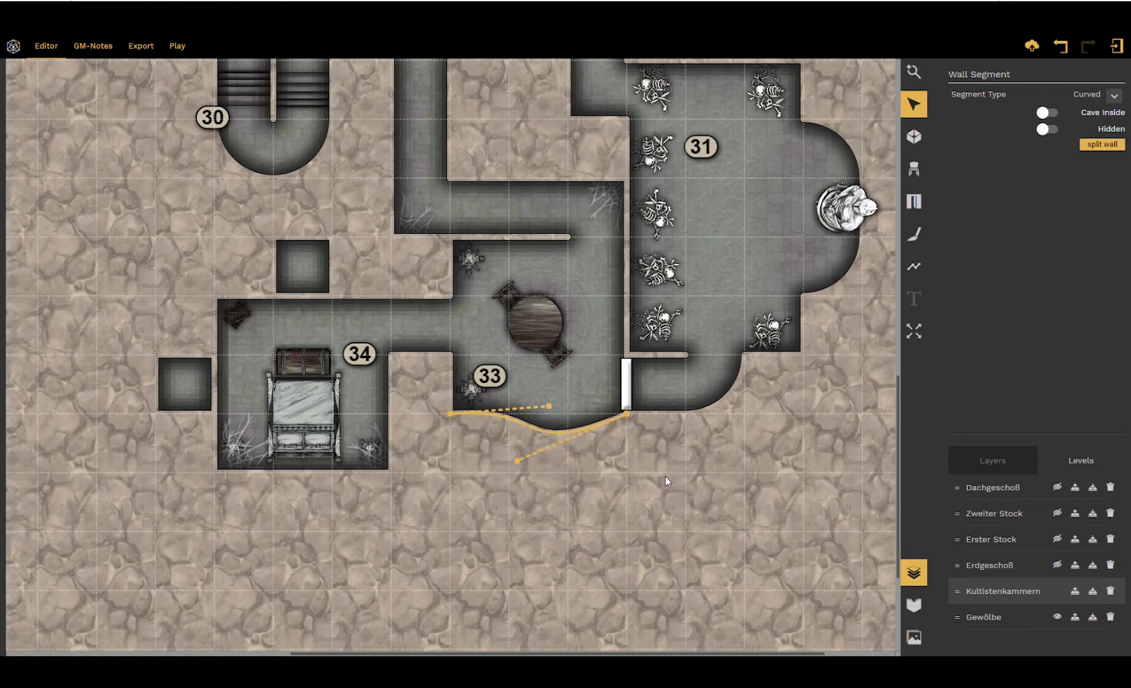
{"action": "left_click", "coordinate": [641, 474]}
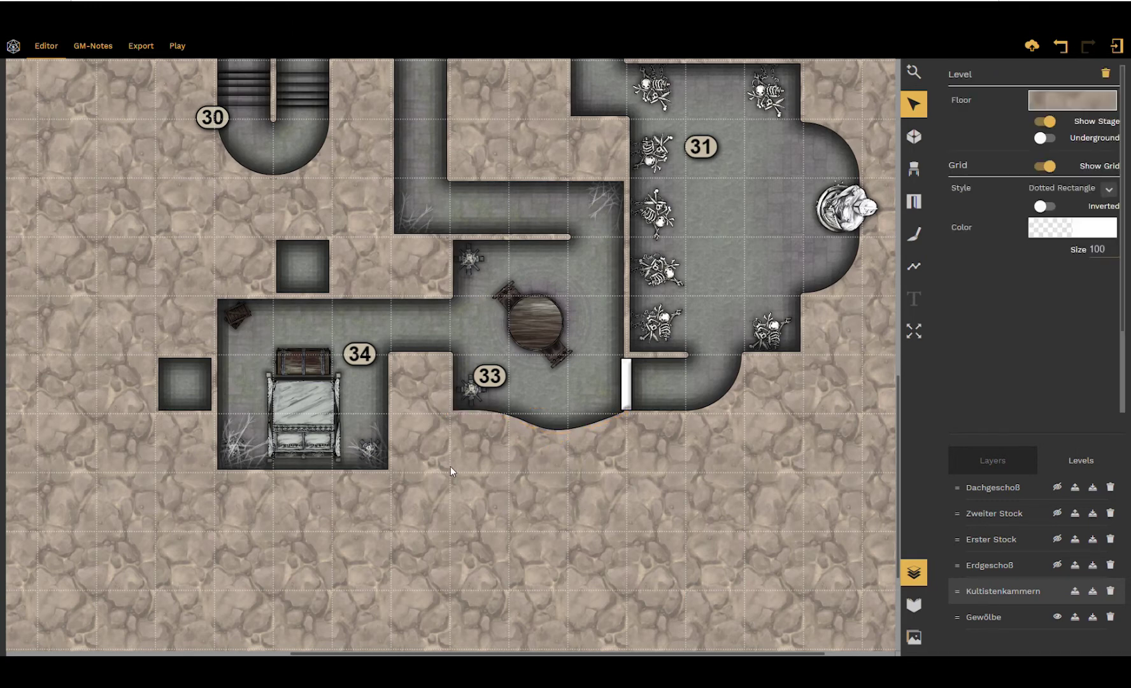
Adjust room 33's bottom curve, then make its lower-left wall Curved and bend it outward.
{"action": "left_click_drag", "start_coordinate": [552, 513], "coordinate": [526, 309]}
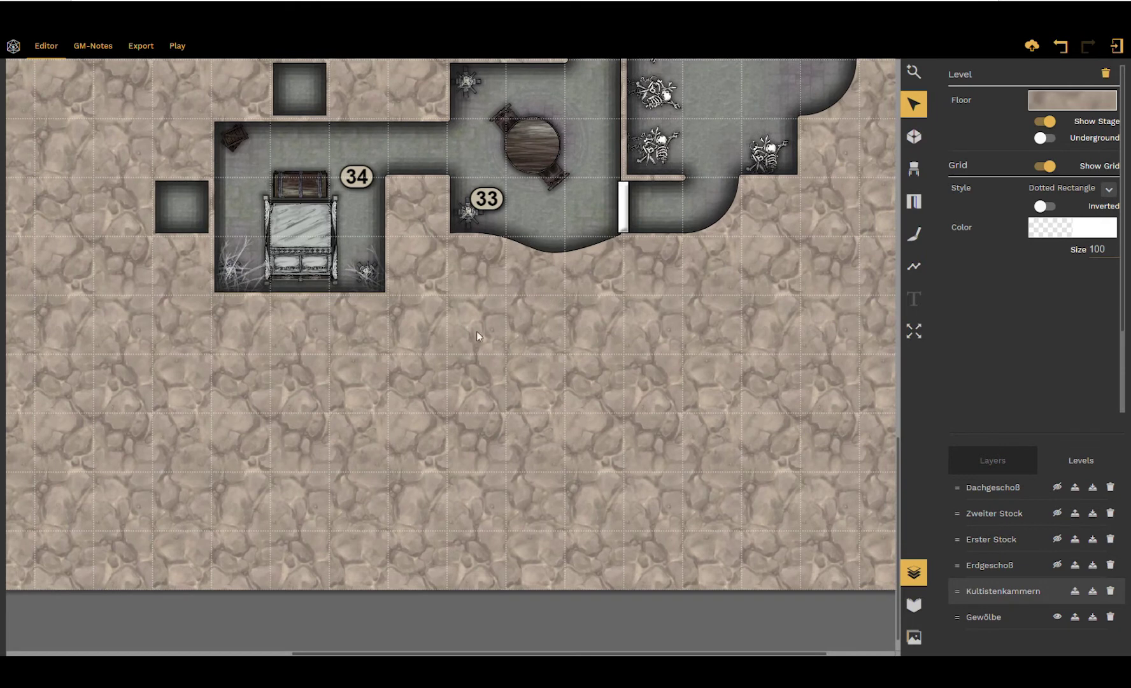
{"action": "left_click", "coordinate": [451, 234]}
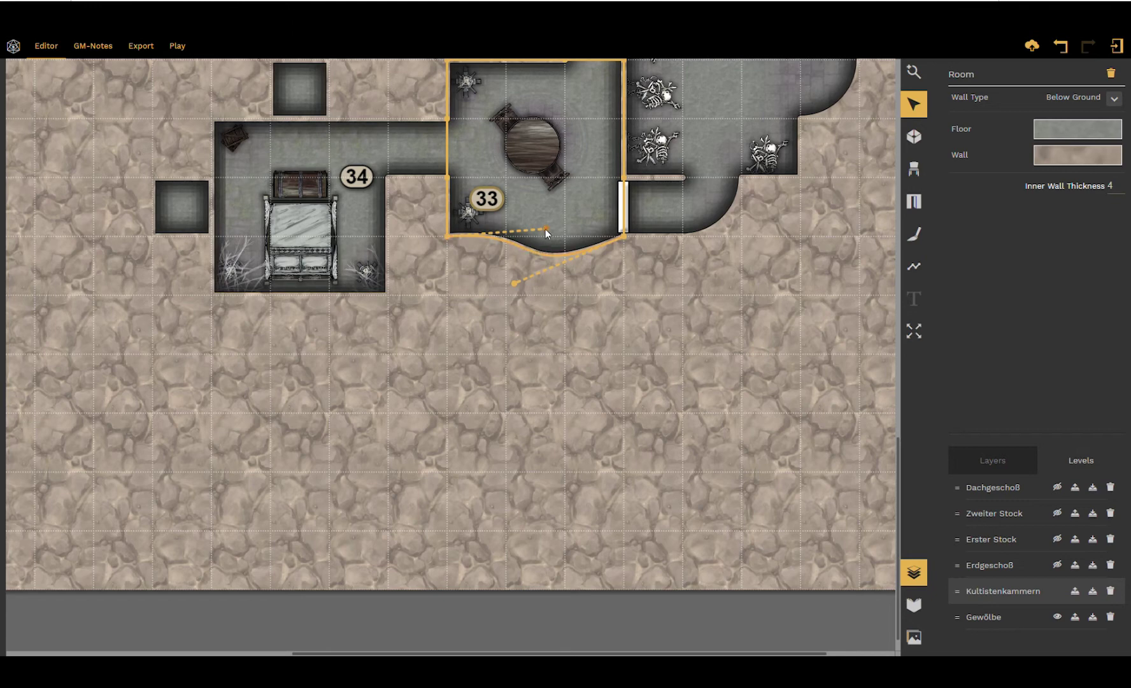
{"action": "left_click_drag", "start_coordinate": [545, 228], "coordinate": [518, 232]}
{"action": "left_click", "coordinate": [447, 210]}
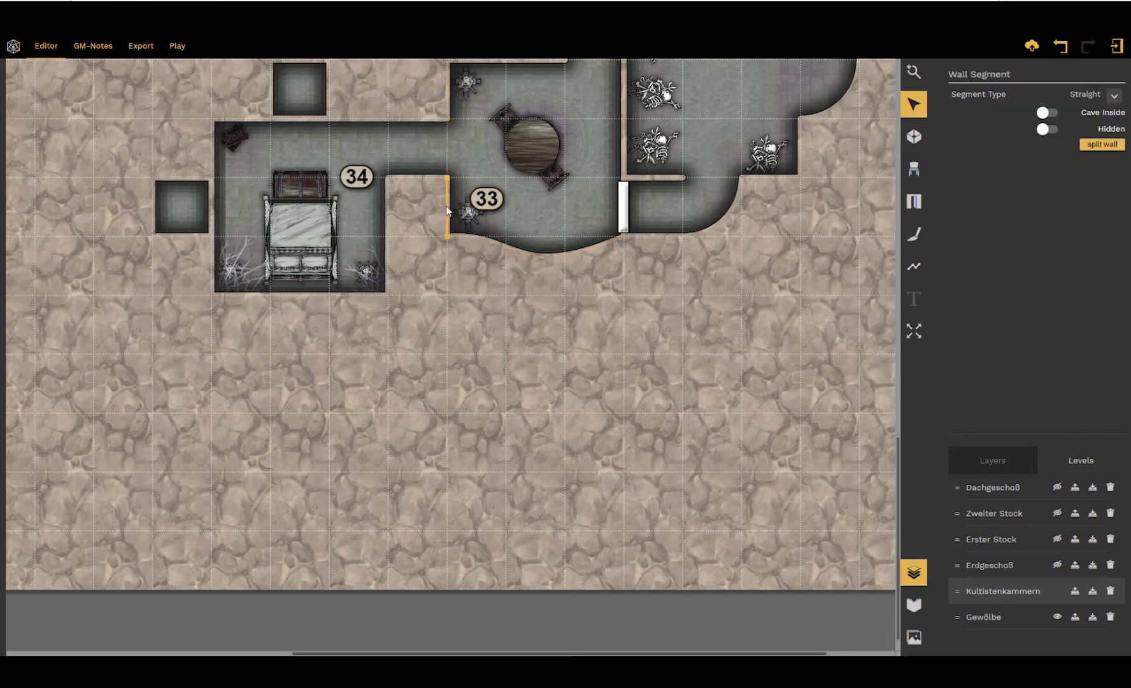
{"action": "left_click", "coordinate": [1120, 97]}
{"action": "left_click", "coordinate": [1088, 177]}
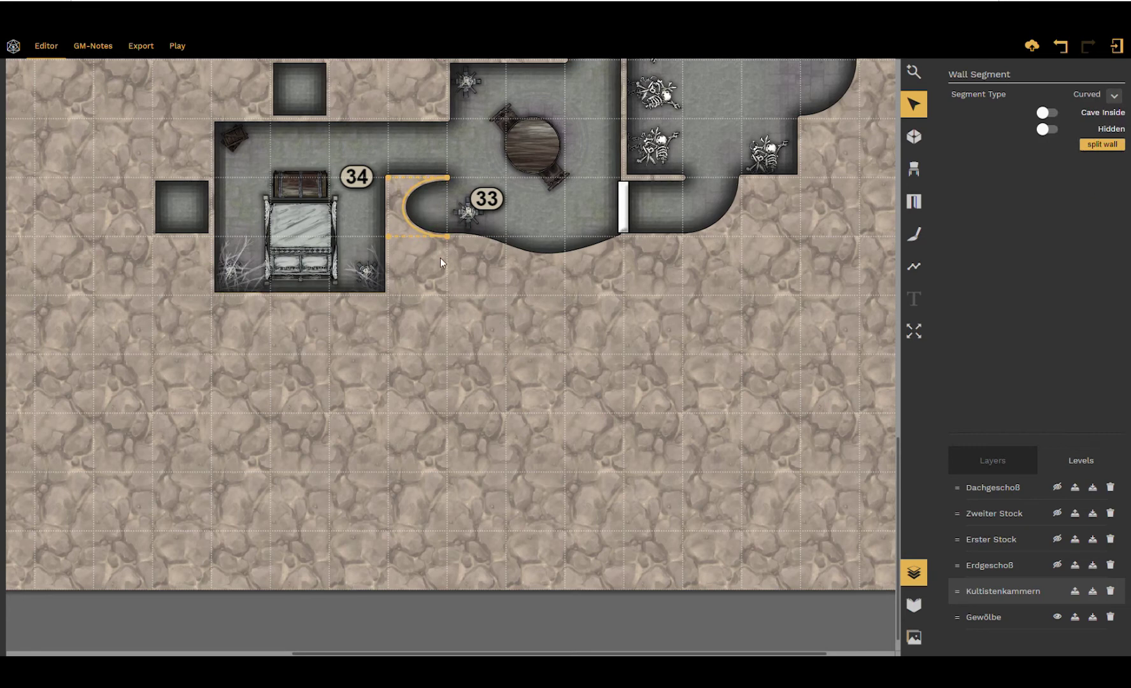
{"action": "left_click_drag", "start_coordinate": [389, 238], "coordinate": [412, 265]}
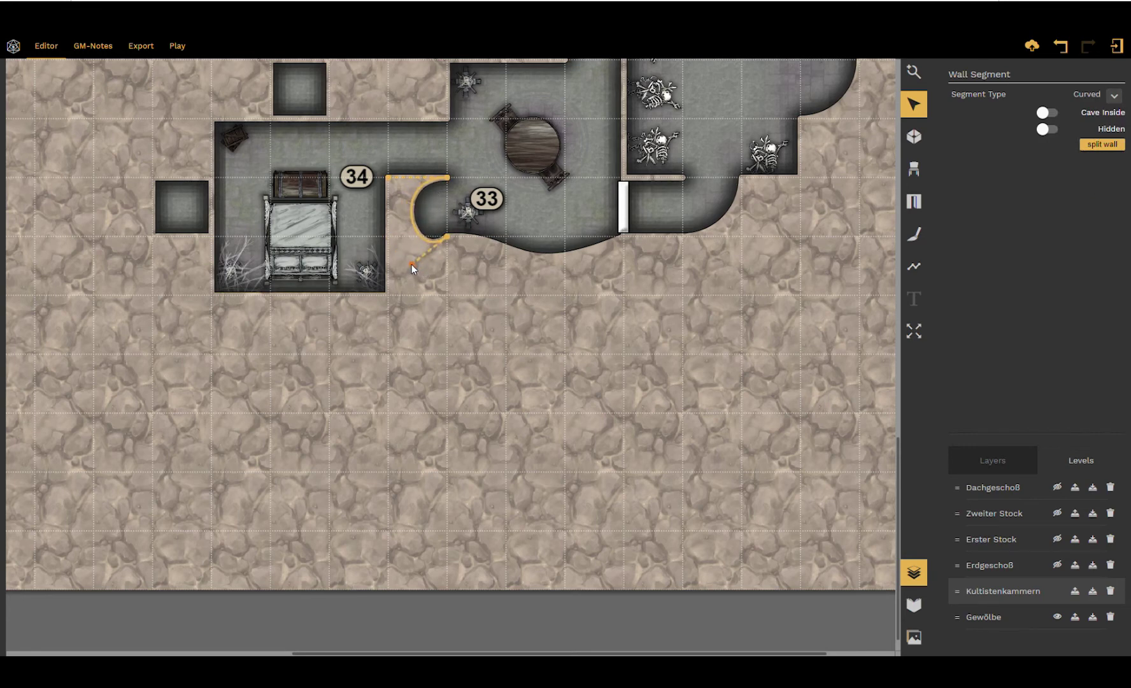
Fine-tune room 33's bottom wall curve and select the point where the two curves meet.
{"action": "left_click", "coordinate": [458, 236]}
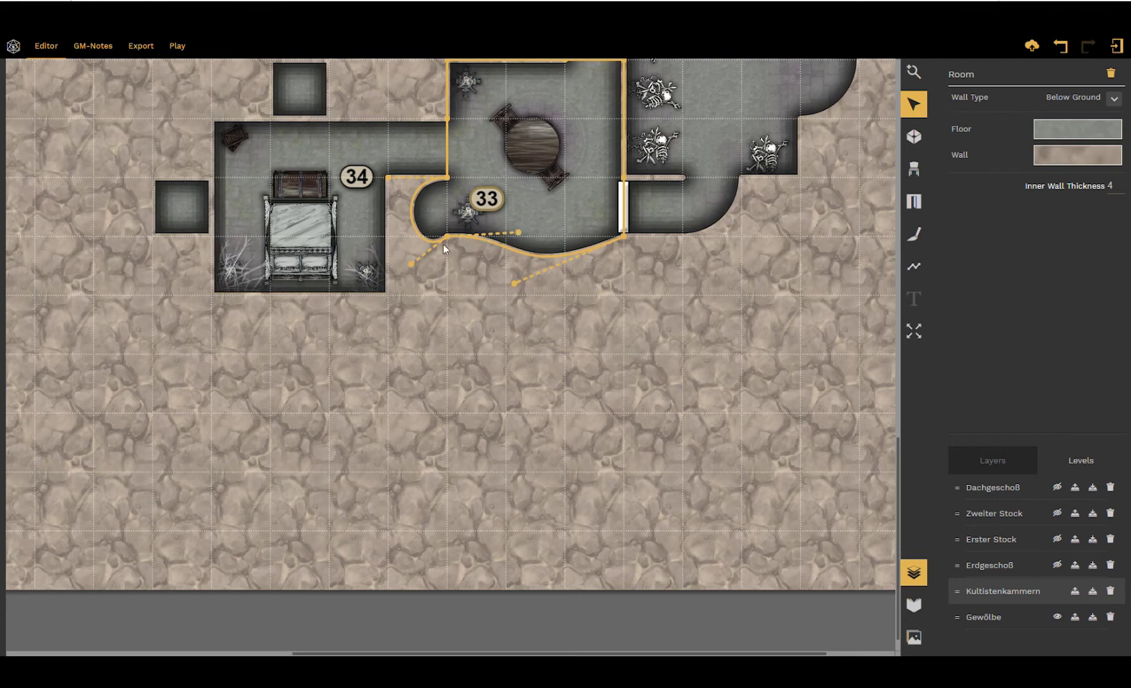
{"action": "left_click_drag", "start_coordinate": [517, 233], "coordinate": [517, 230]}
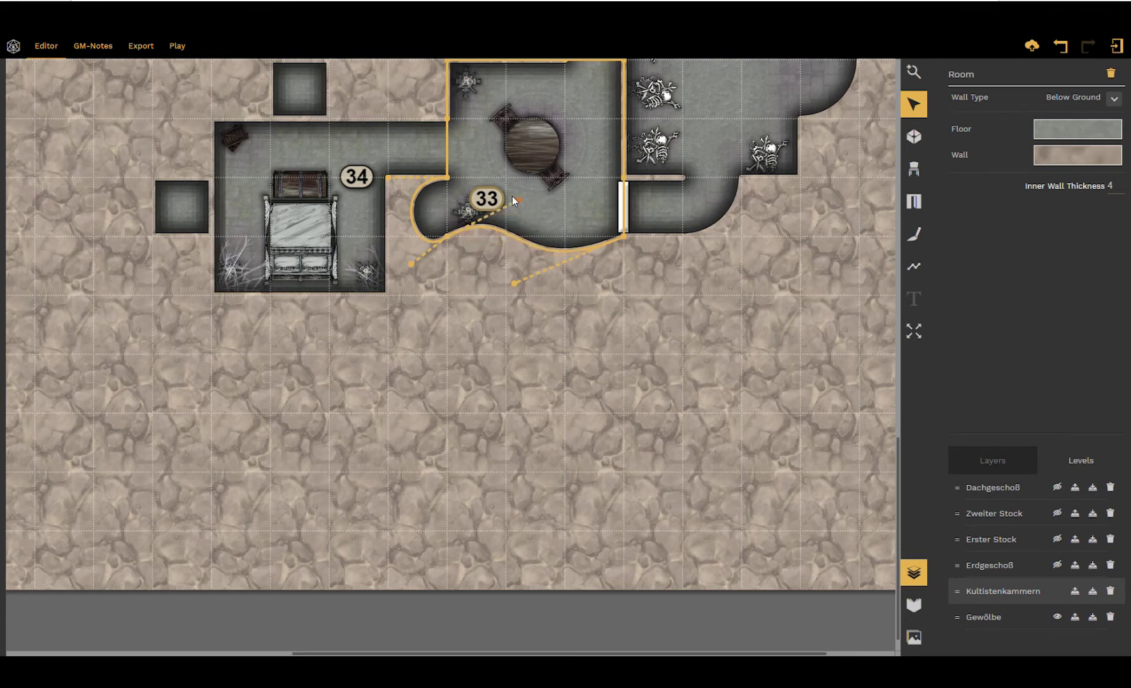
{"action": "left_click_drag", "start_coordinate": [518, 231], "coordinate": [506, 238]}
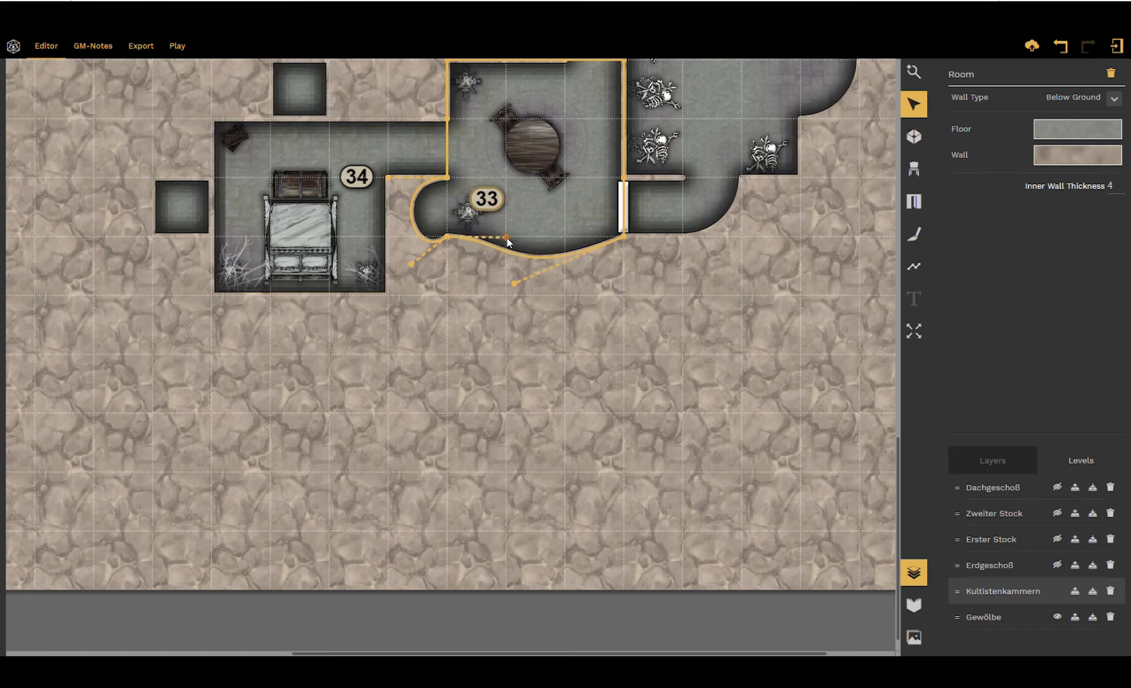
{"action": "left_click", "coordinate": [447, 237]}
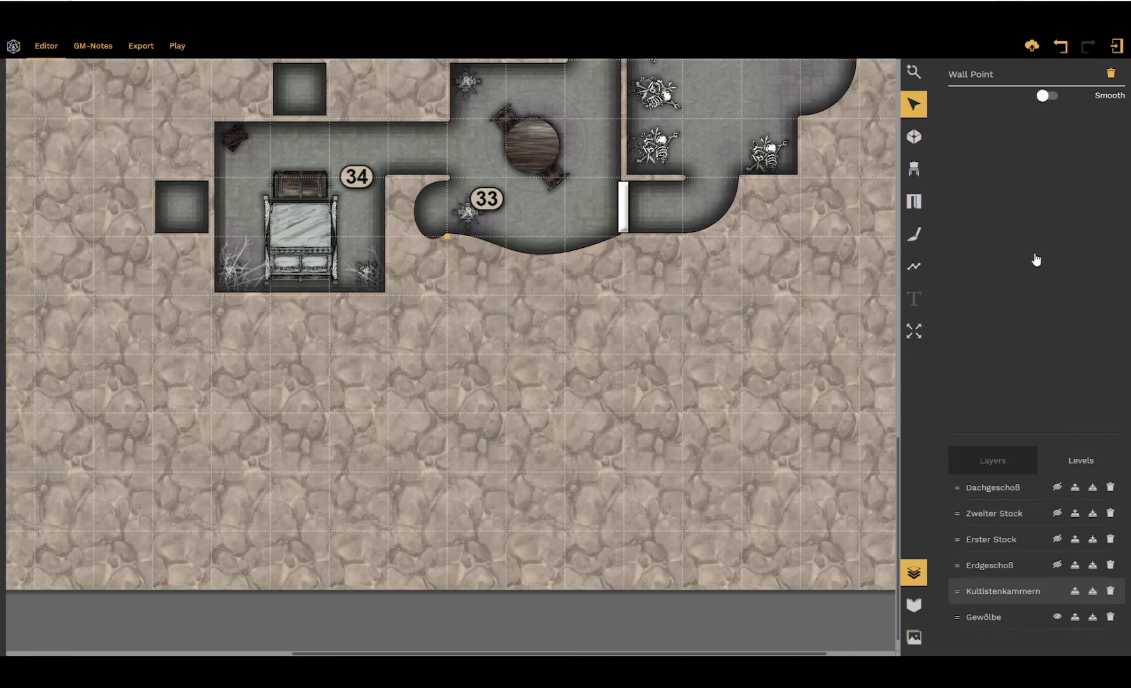
Set the joining wall point to Smooth, reshape the curve, and undo the stray edit with Ctrl+Z.
{"action": "left_click", "coordinate": [1048, 99]}
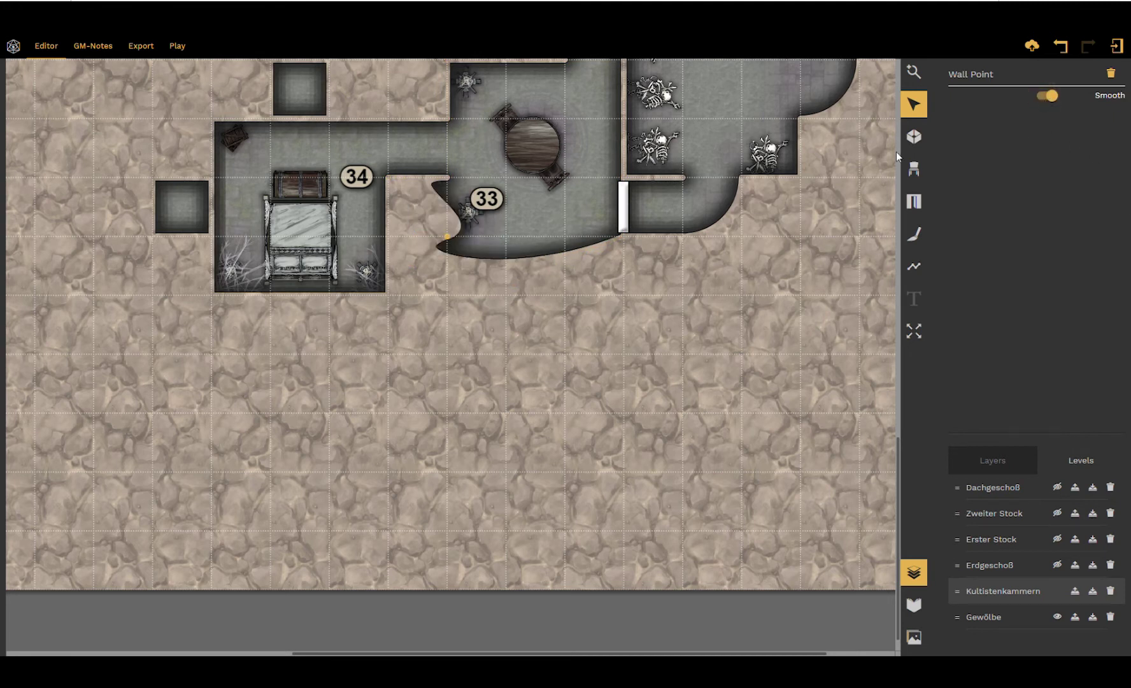
{"action": "left_click", "coordinate": [445, 252]}
{"action": "left_click_drag", "start_coordinate": [388, 255], "coordinate": [417, 237]}
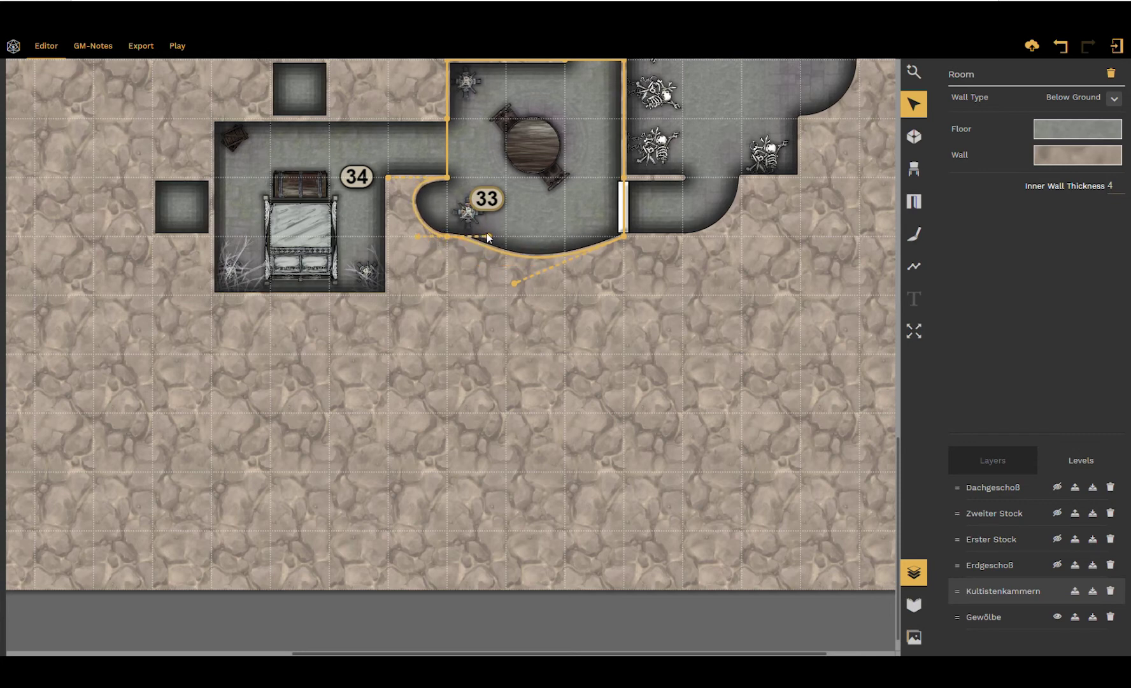
{"action": "left_click", "coordinate": [488, 238]}
{"action": "key", "text": "ctrl+z"}
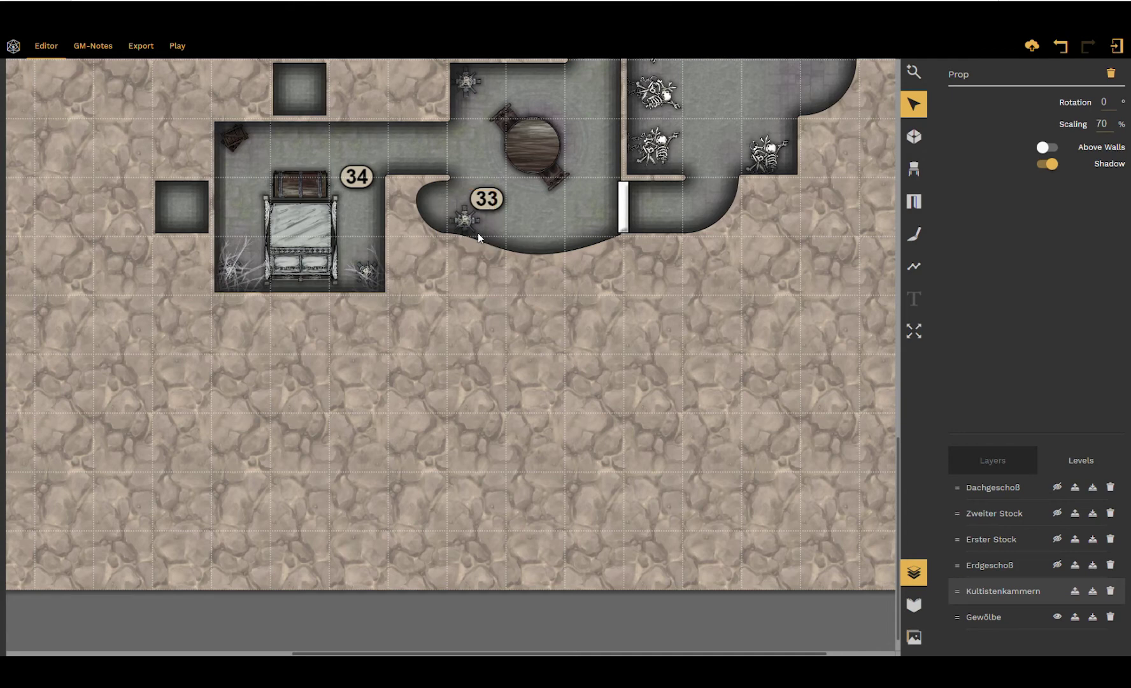
{"action": "key", "text": "ctrl+z"}
Fine-tune room 33's lower-left curve and the curve near room 34.
{"action": "left_click", "coordinate": [446, 236]}
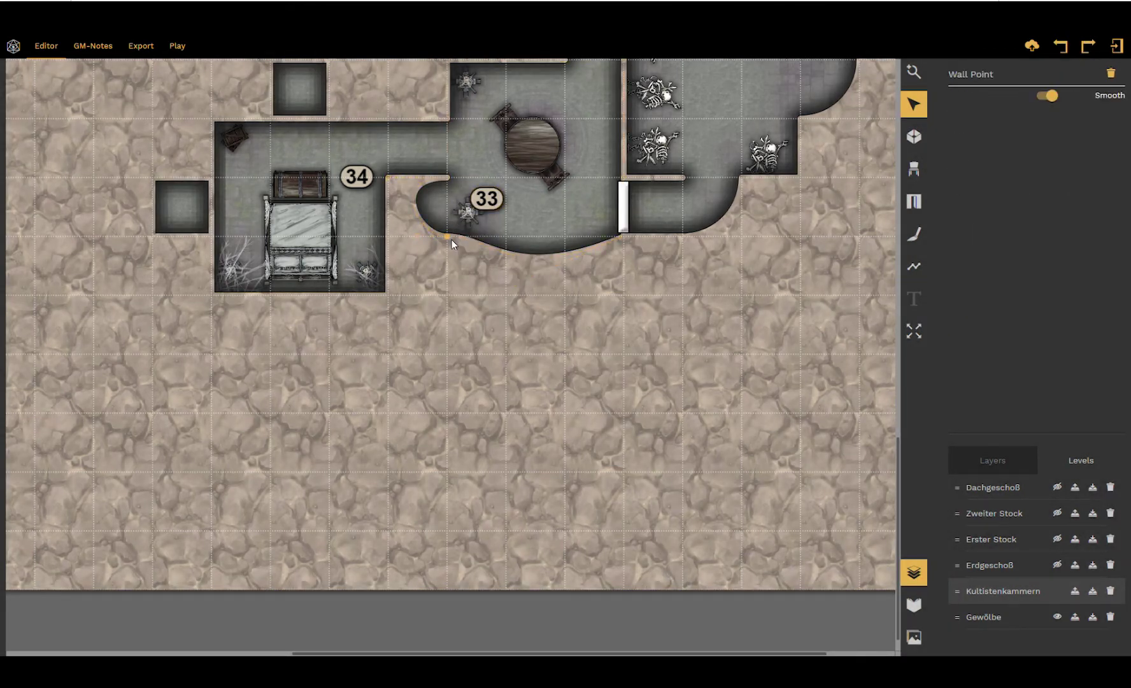
{"action": "left_click", "coordinate": [441, 234]}
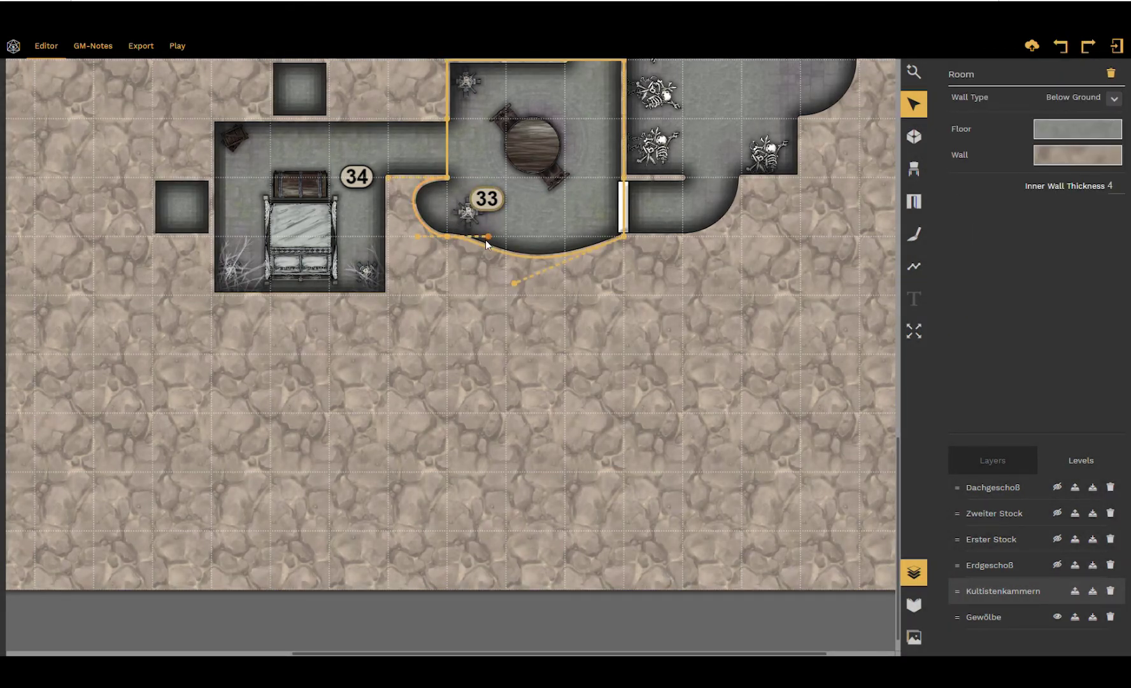
{"action": "left_click_drag", "start_coordinate": [486, 241], "coordinate": [473, 250]}
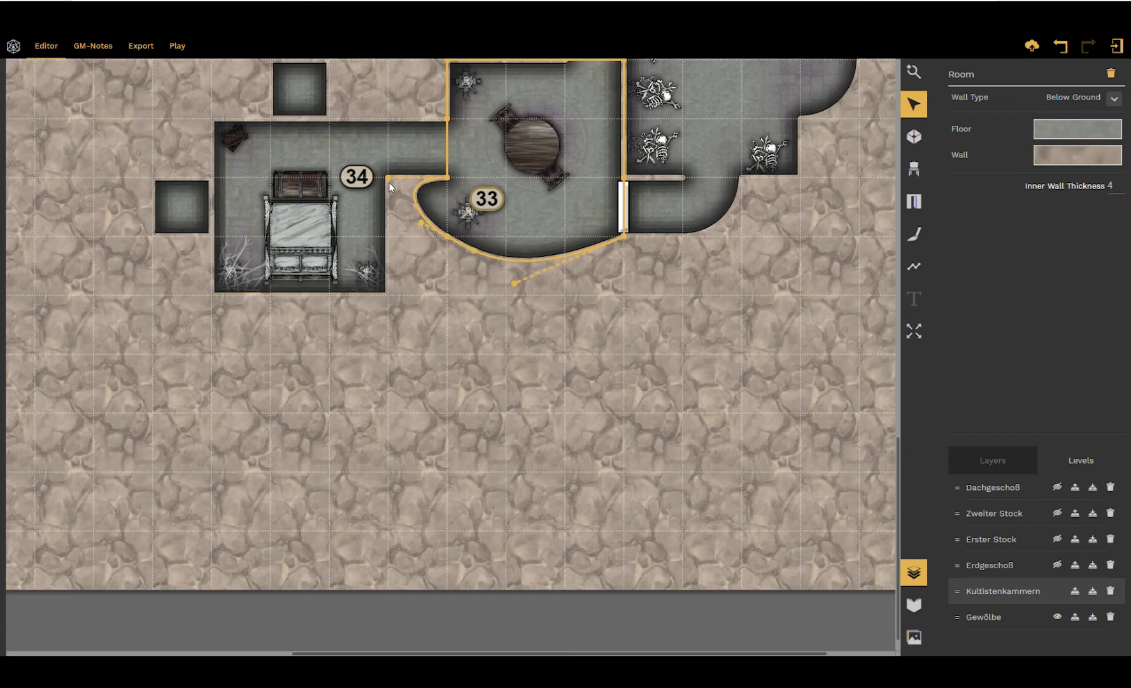
{"action": "left_click_drag", "start_coordinate": [414, 190], "coordinate": [417, 201]}
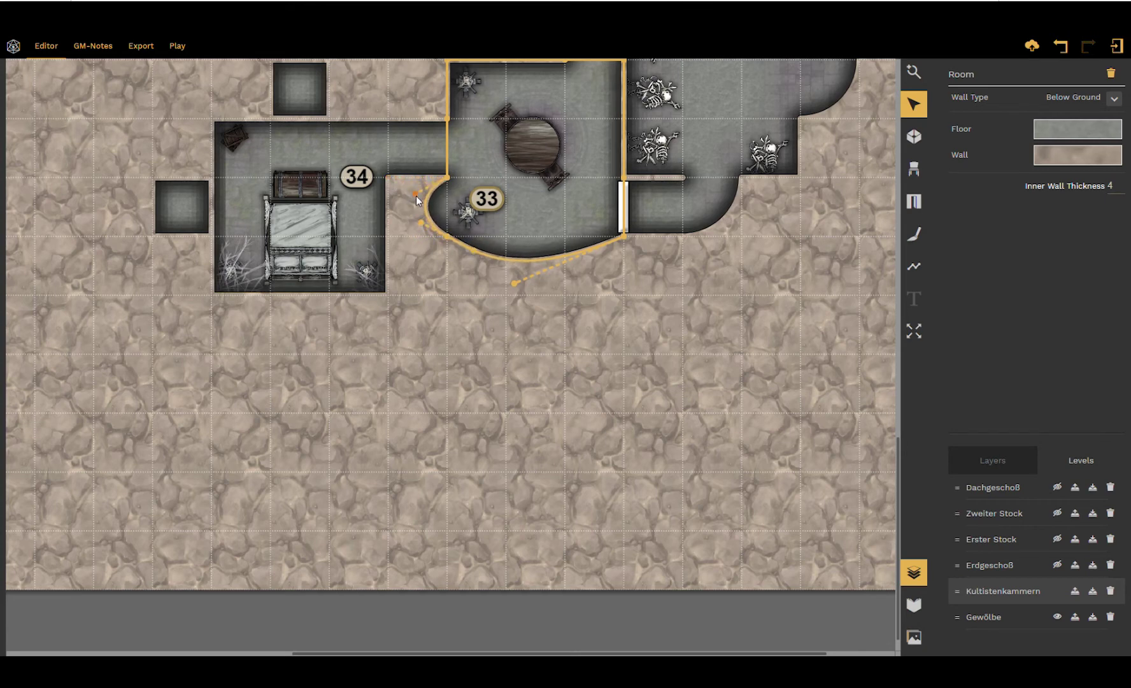
{"action": "left_click", "coordinate": [436, 285]}
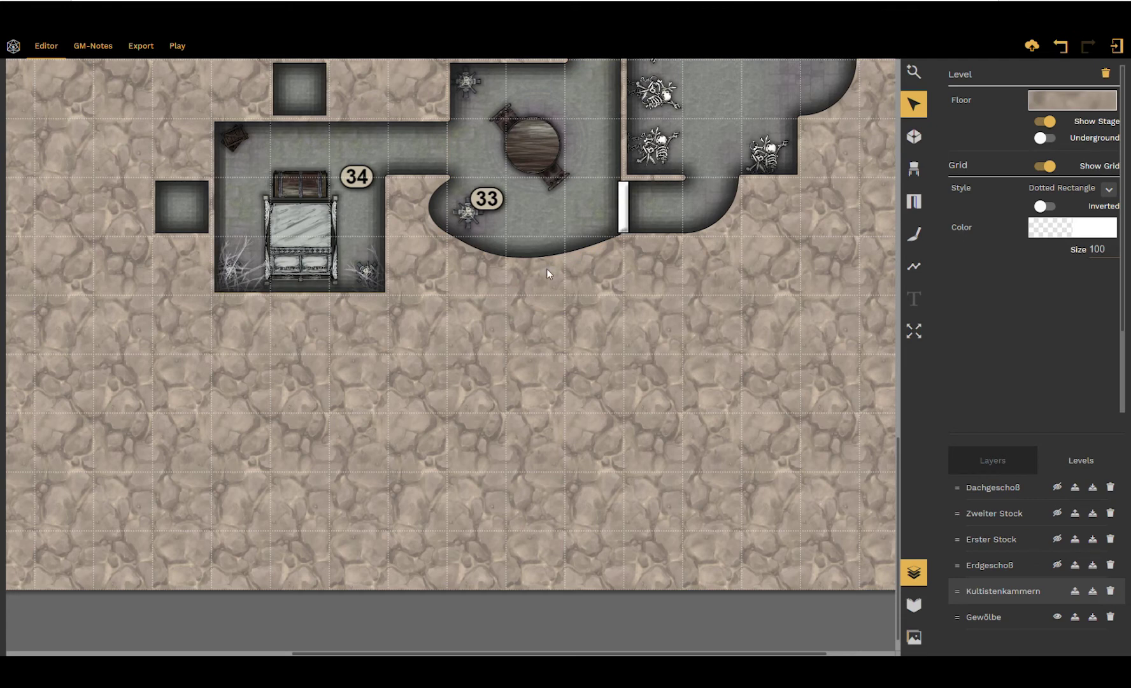
Place a Single Door in room 33's curved bottom wall.
{"action": "left_click_drag", "start_coordinate": [533, 285], "coordinate": [471, 508]}
{"action": "left_click", "coordinate": [237, 195]}
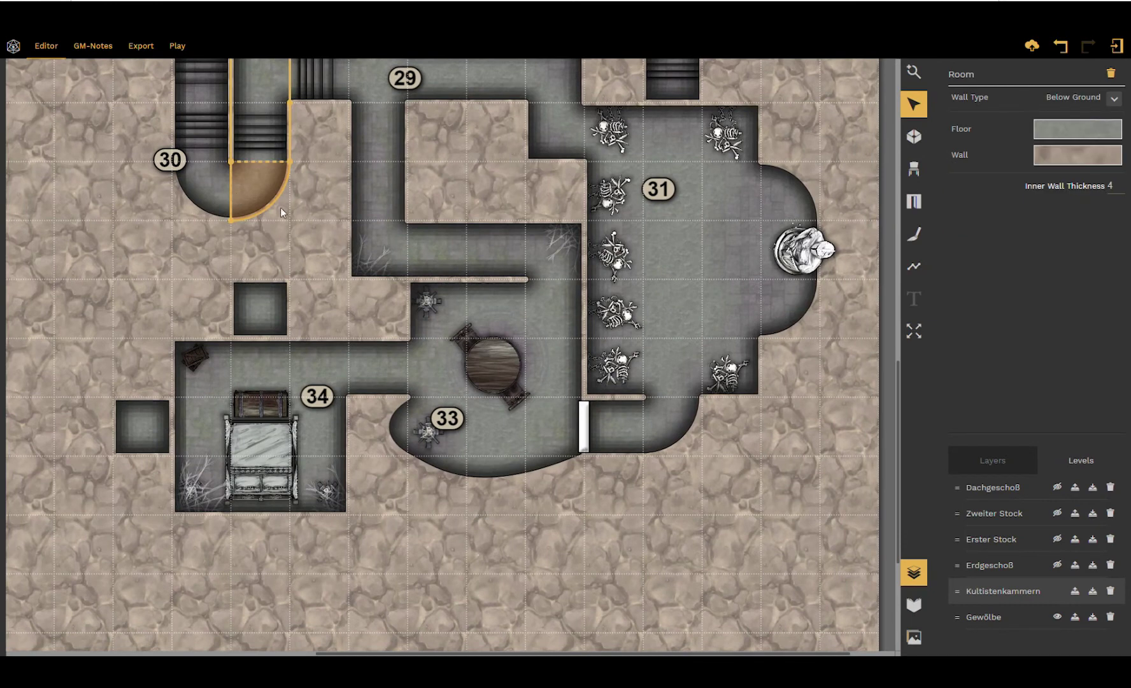
{"action": "left_click", "coordinate": [207, 201]}
{"action": "left_click", "coordinate": [419, 455]}
{"action": "left_click", "coordinate": [431, 464]}
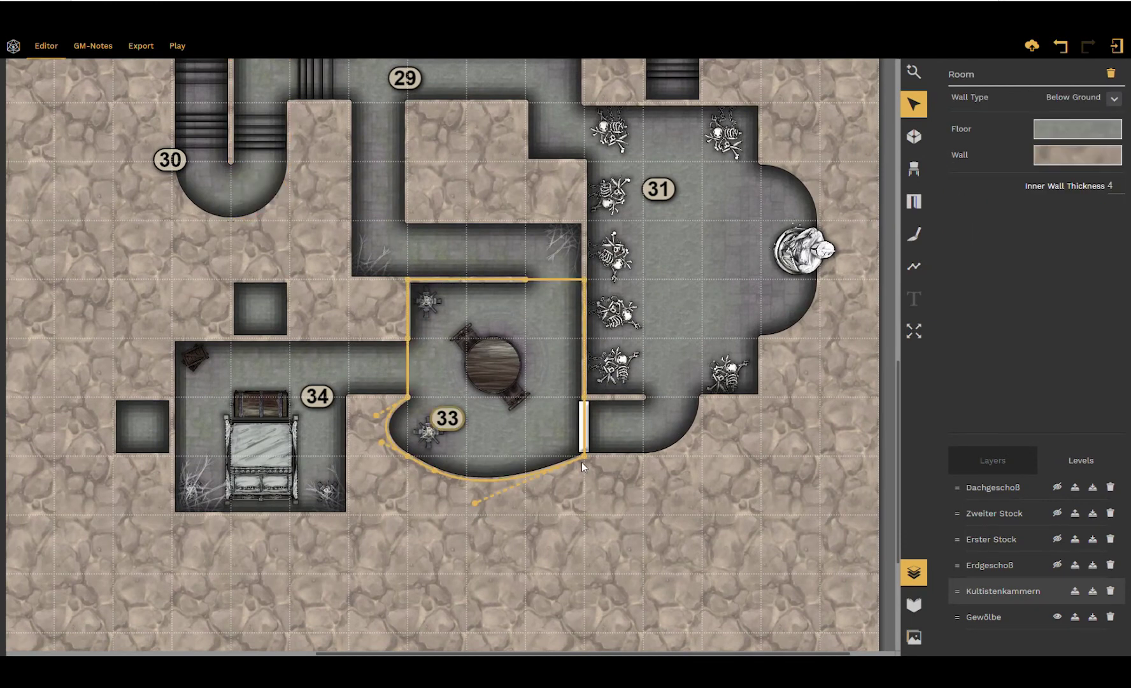
{"action": "left_click", "coordinate": [616, 519]}
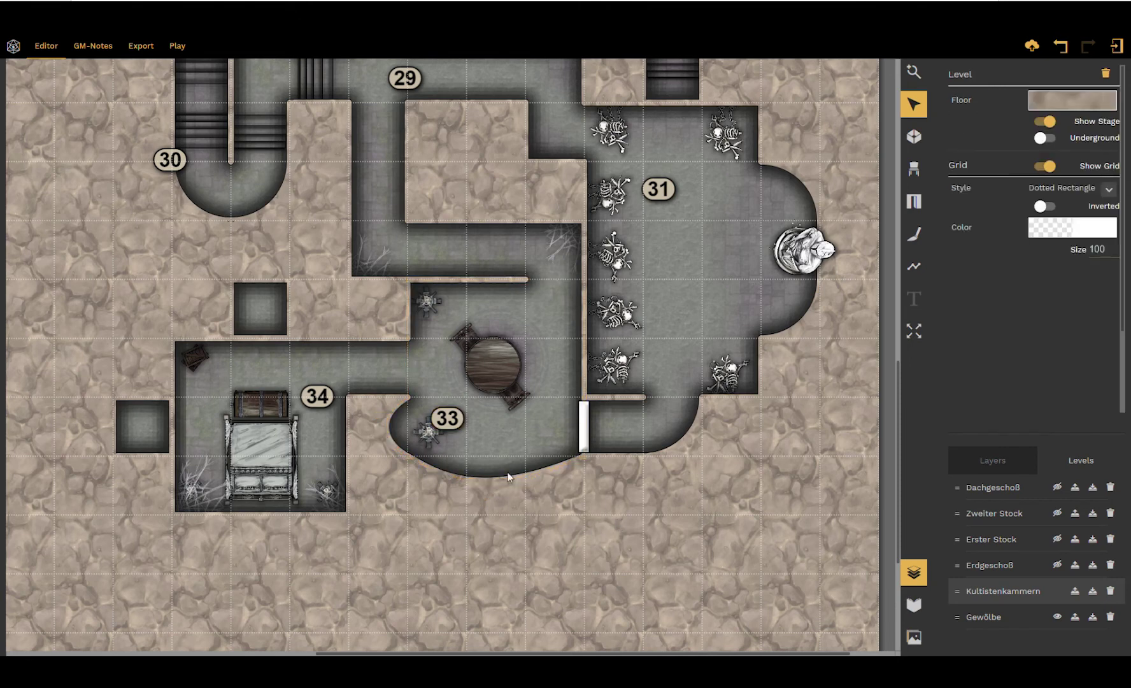
{"action": "left_click", "coordinate": [914, 202]}
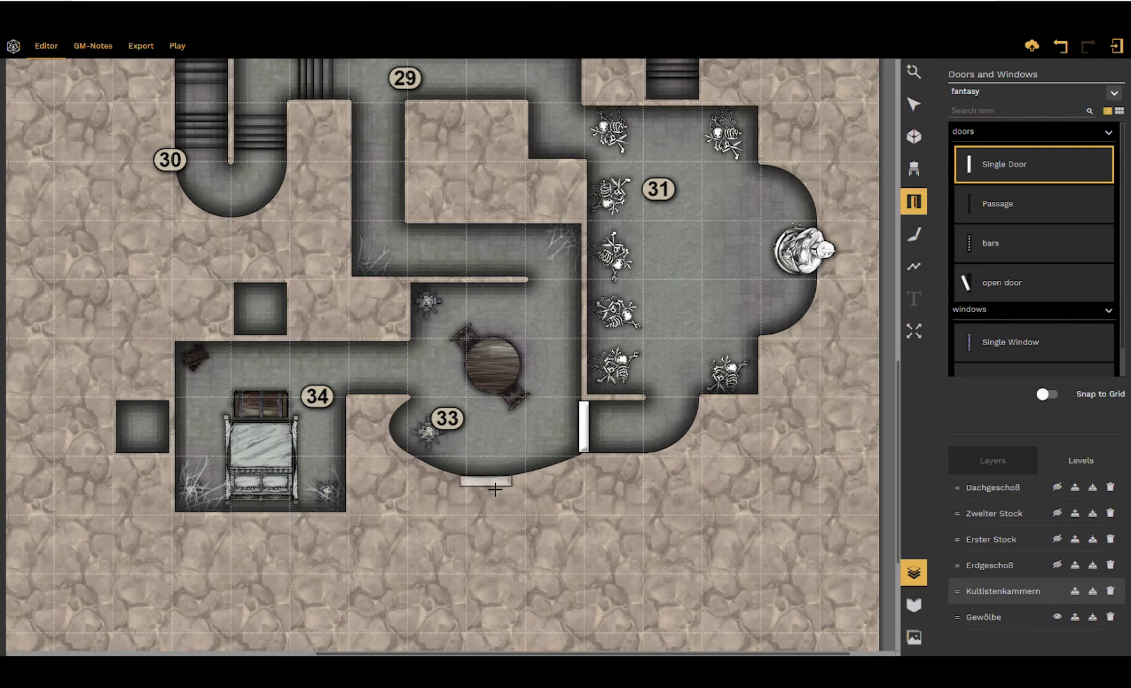
{"action": "left_click", "coordinate": [495, 489]}
Set the Room tool's wall type to Below Ground.
{"action": "key", "text": "r"}
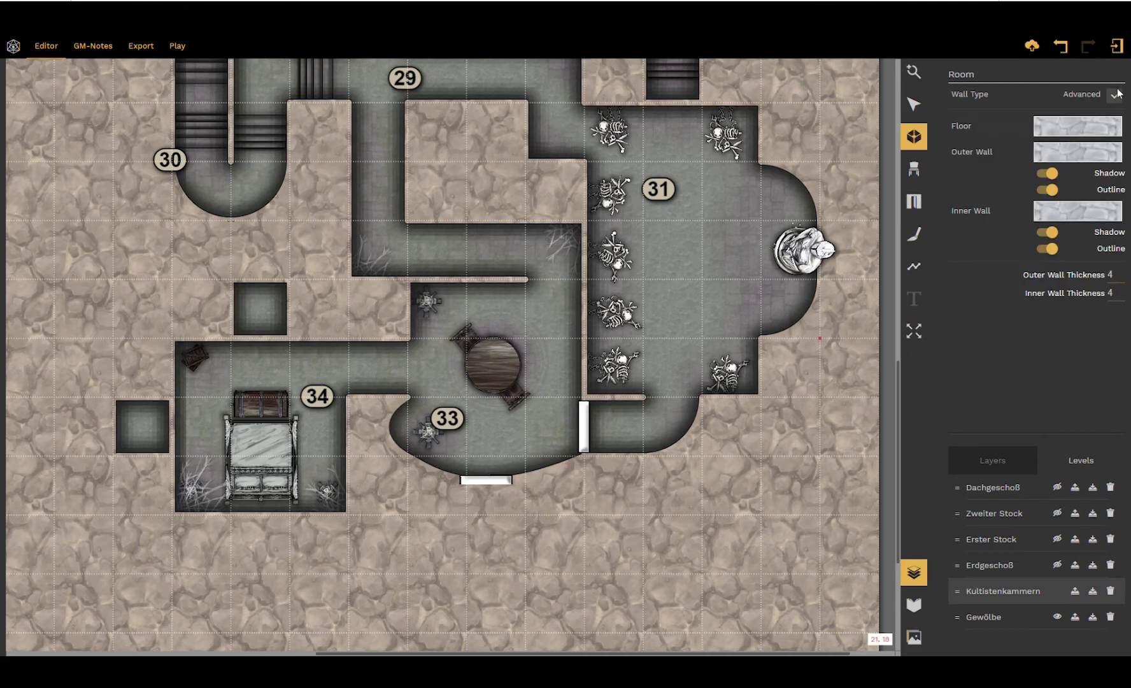
{"action": "left_click", "coordinate": [1114, 94]}
{"action": "left_click", "coordinate": [1083, 151]}
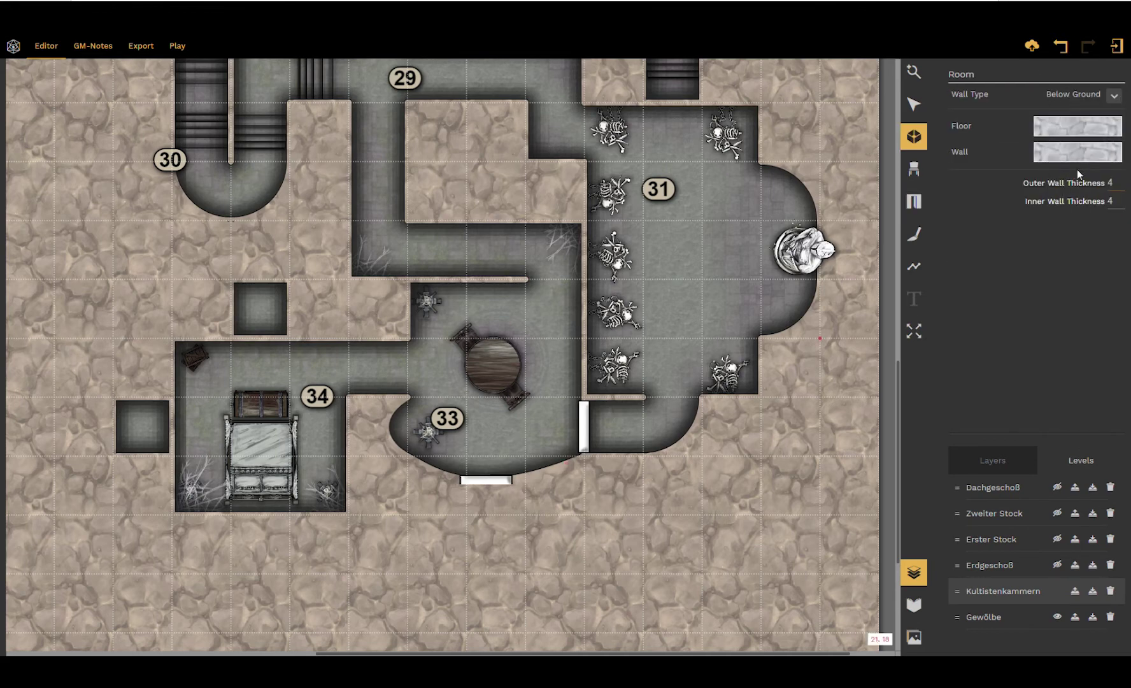
{"action": "left_click", "coordinate": [1082, 130]}
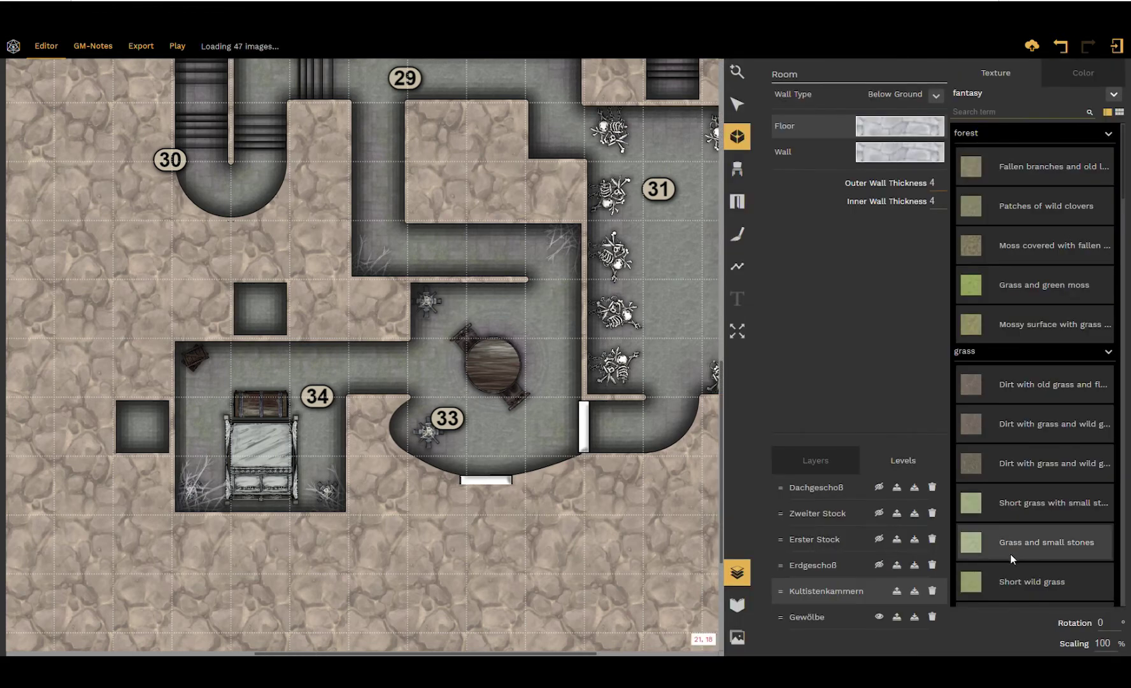
Choose Old dirt as both the floor and wall texture.
{"action": "scroll", "coordinate": [1010, 553], "scroll_direction": "down", "scroll_amount": 10}
{"action": "scroll", "coordinate": [1041, 508], "scroll_direction": "down", "scroll_amount": 10}
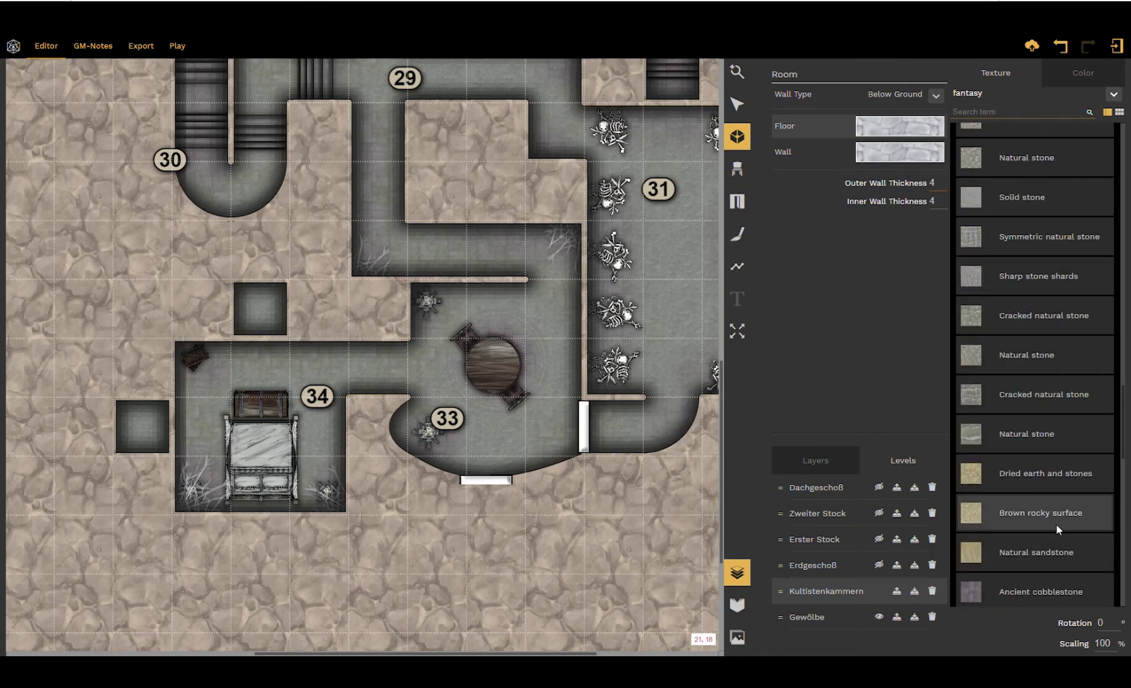
{"action": "scroll", "coordinate": [1057, 529], "scroll_direction": "down", "scroll_amount": 10}
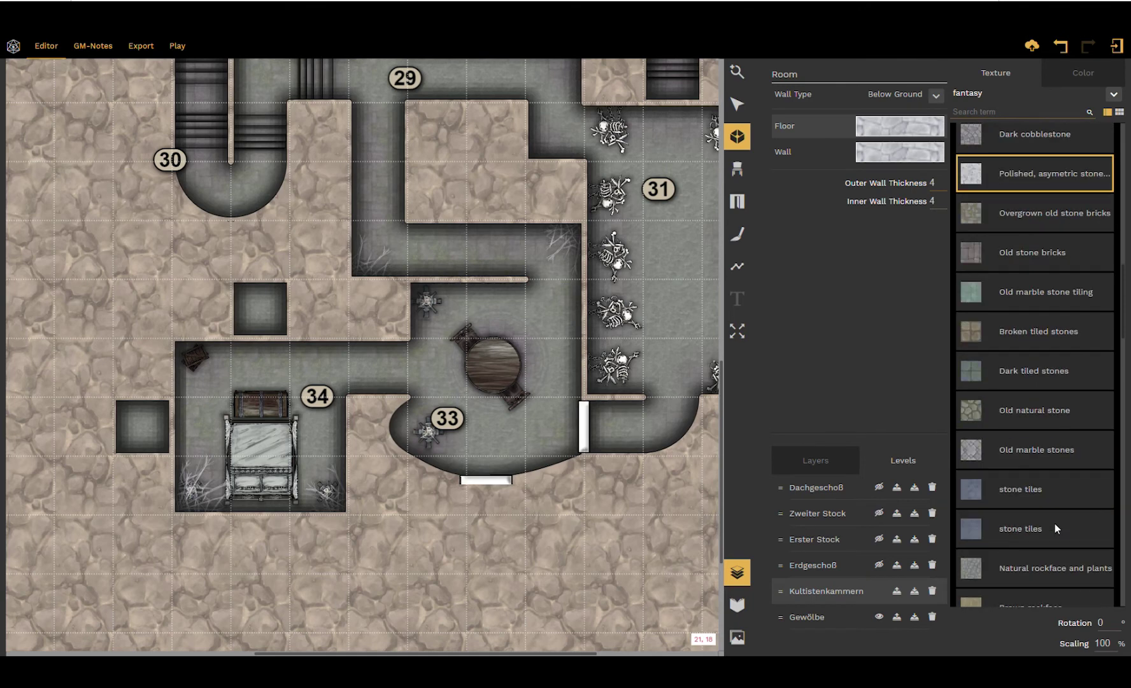
{"action": "scroll", "coordinate": [1055, 522], "scroll_direction": "up", "scroll_amount": 5}
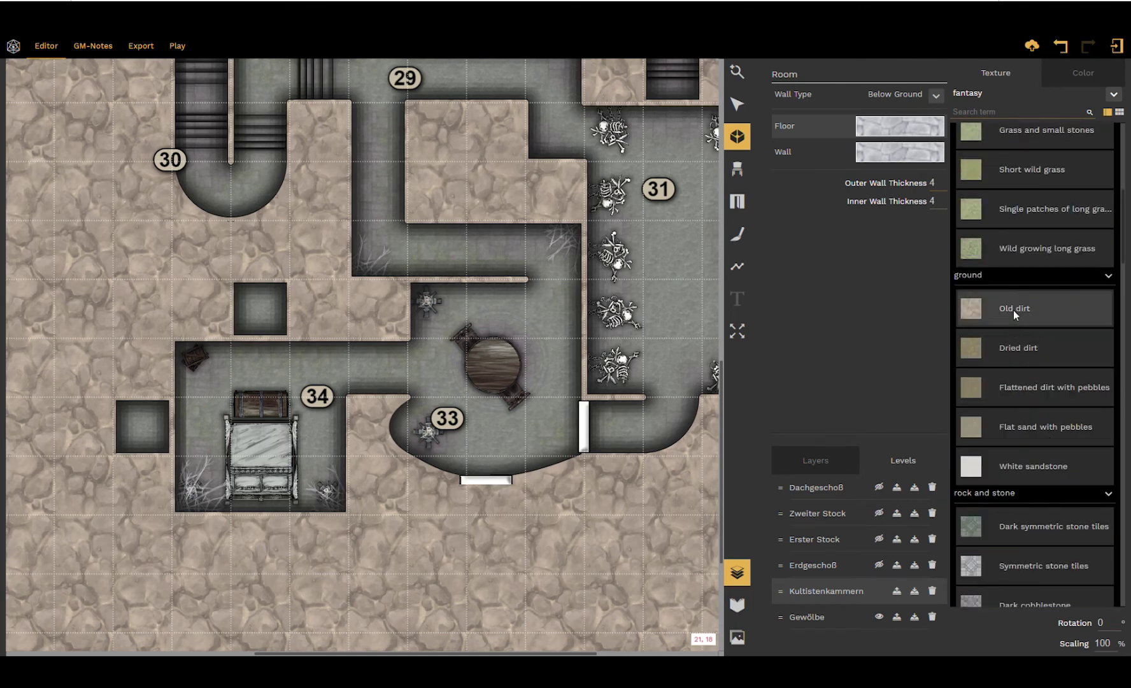
{"action": "left_click", "coordinate": [1013, 310]}
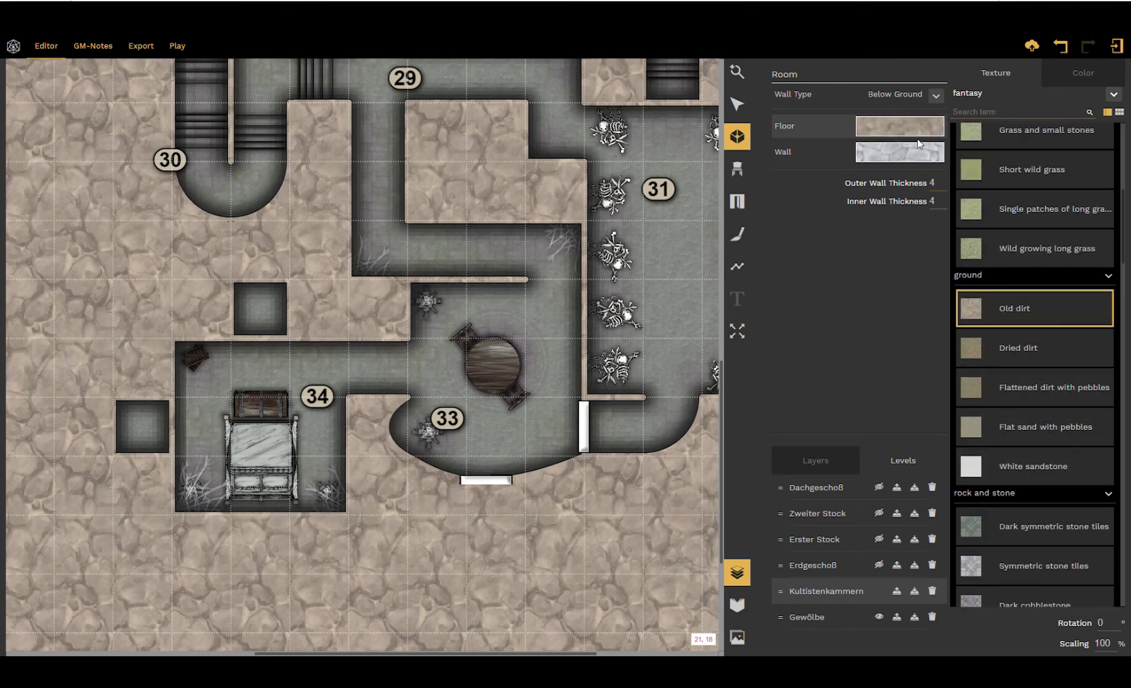
{"action": "left_click", "coordinate": [929, 158]}
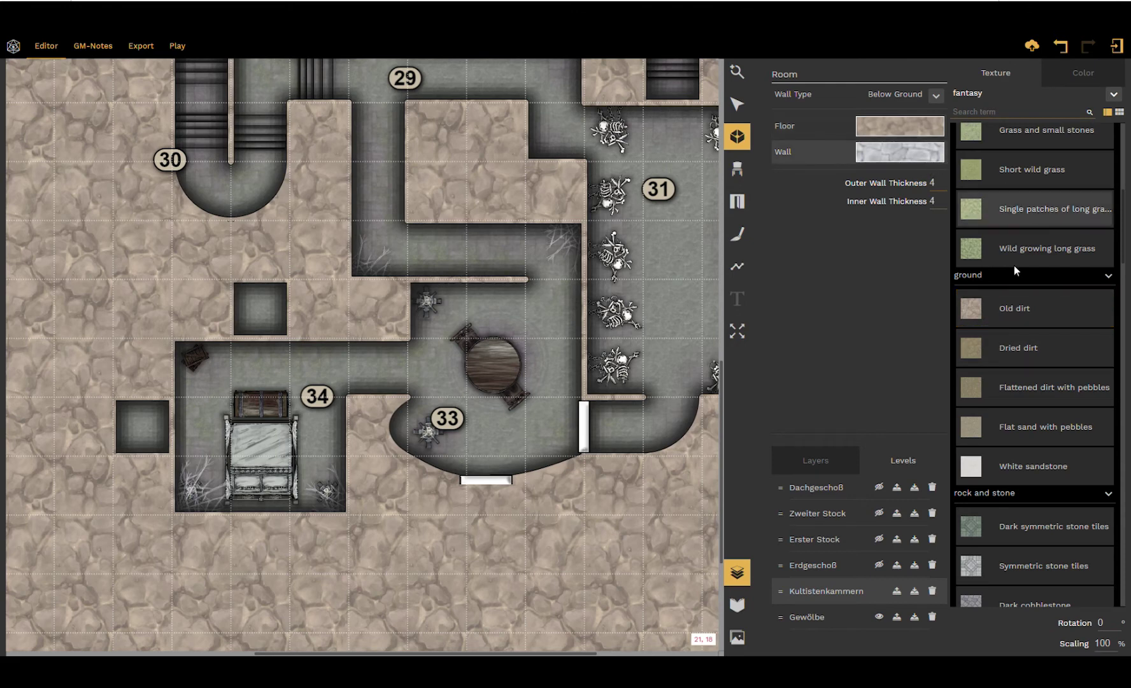
{"action": "left_click", "coordinate": [1011, 315]}
{"action": "left_click", "coordinate": [914, 129]}
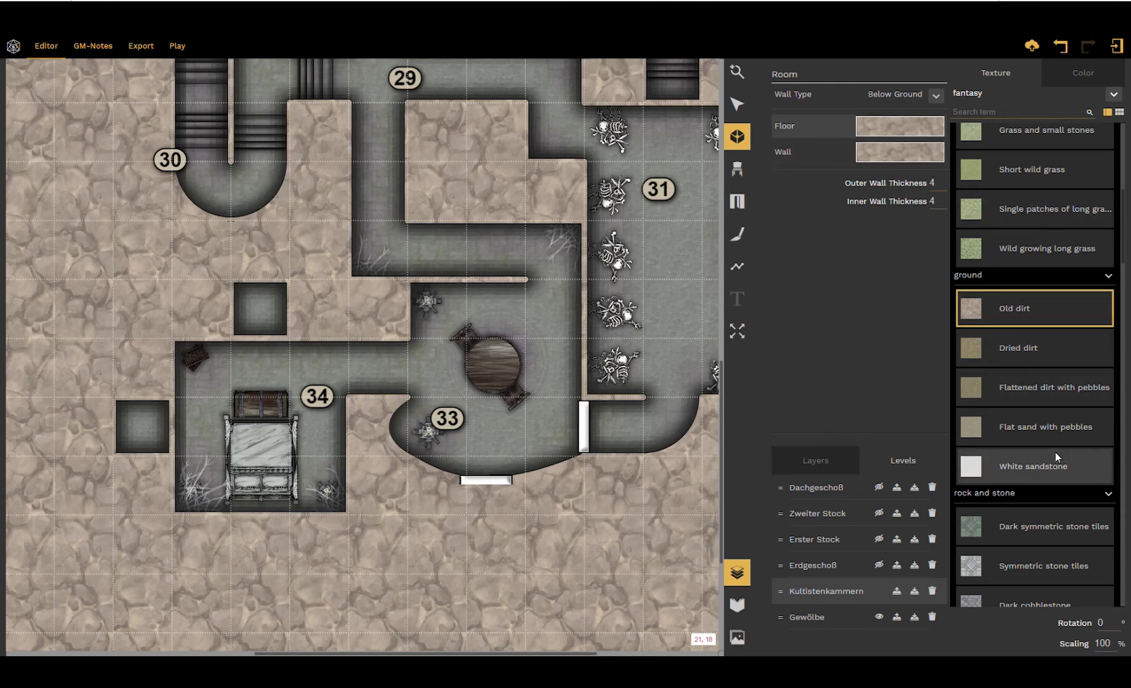
Change the floor texture to Solid dark stone and scale the wall texture to 300%.
{"action": "scroll", "coordinate": [1064, 435], "scroll_direction": "down", "scroll_amount": 5}
{"action": "scroll", "coordinate": [1056, 438], "scroll_direction": "down", "scroll_amount": 5}
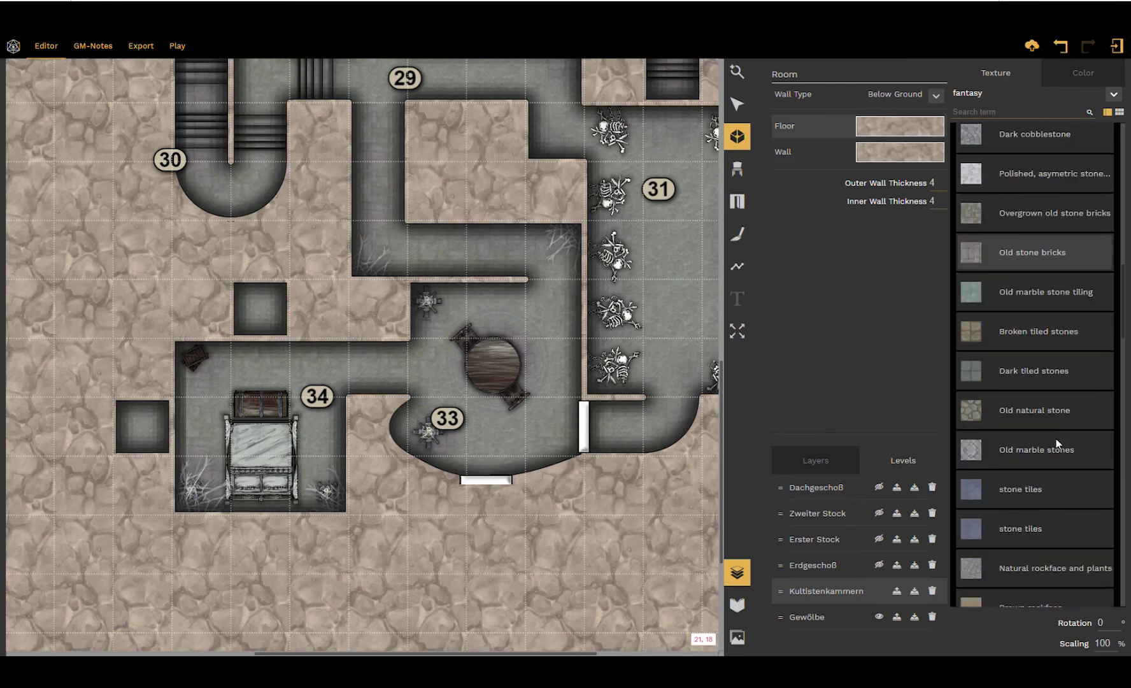
{"action": "scroll", "coordinate": [1052, 435], "scroll_direction": "down", "scroll_amount": 5}
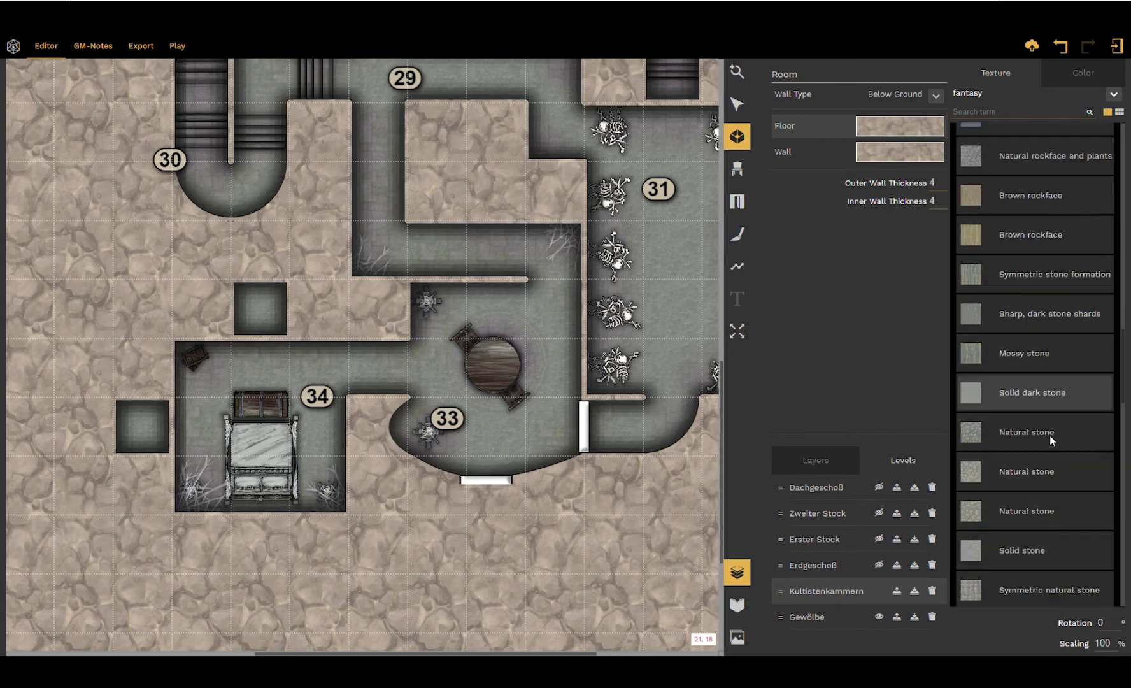
{"action": "left_click", "coordinate": [1030, 392]}
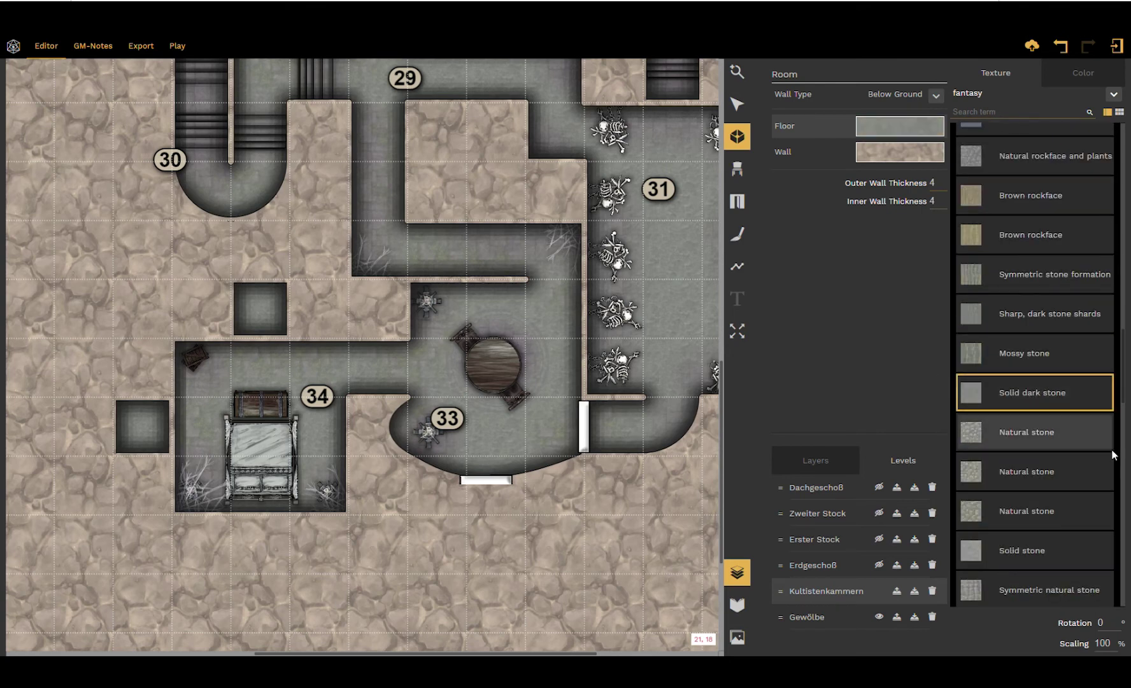
{"action": "left_click", "coordinate": [911, 161]}
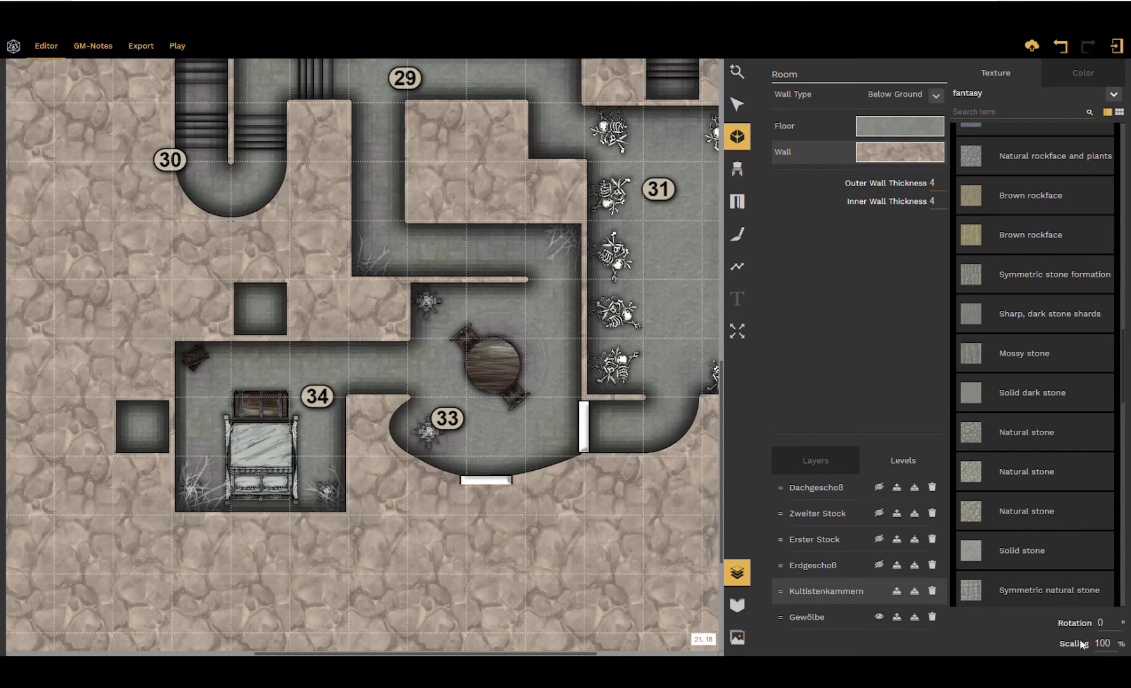
{"action": "left_click_drag", "start_coordinate": [1100, 643], "coordinate": [1081, 642]}
{"action": "left_click", "coordinate": [470, 512]}
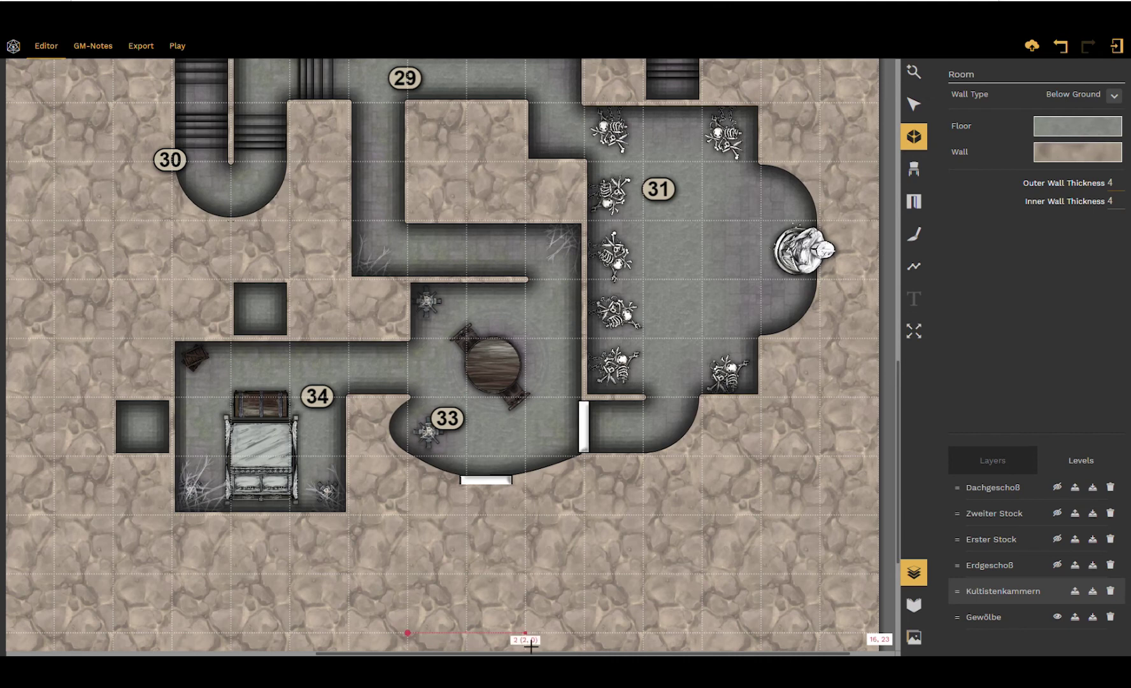
Draw a six-corner room below room 33 with its angled top meeting the door, then select it.
{"action": "left_click", "coordinate": [584, 633]}
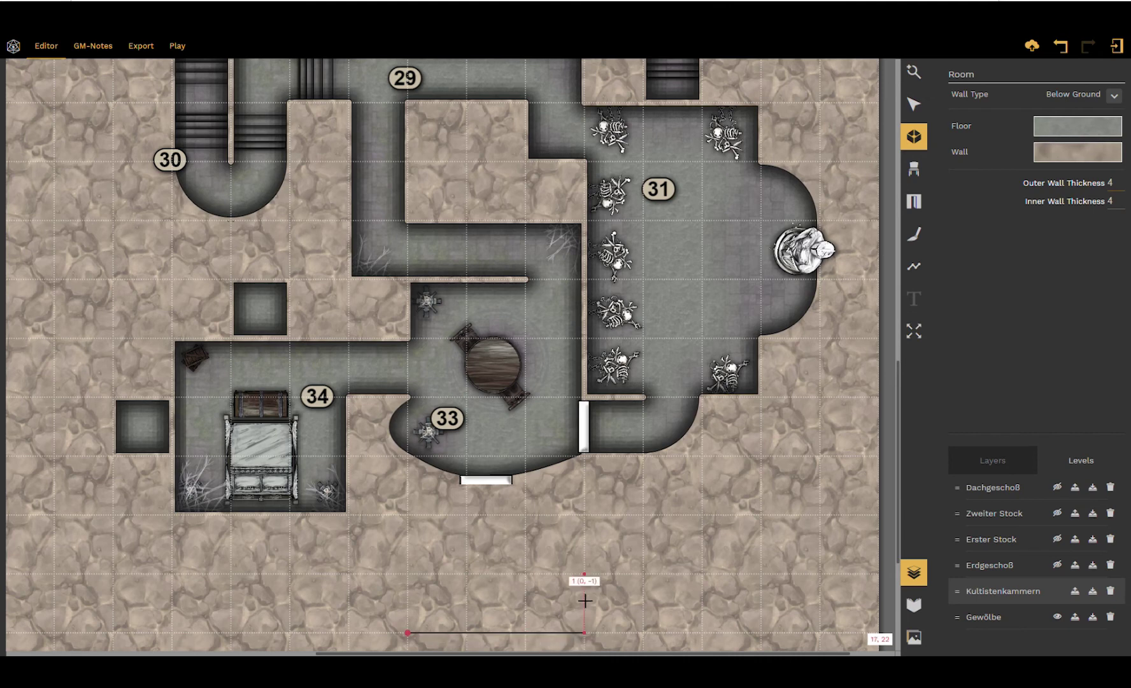
{"action": "left_click", "coordinate": [586, 537]}
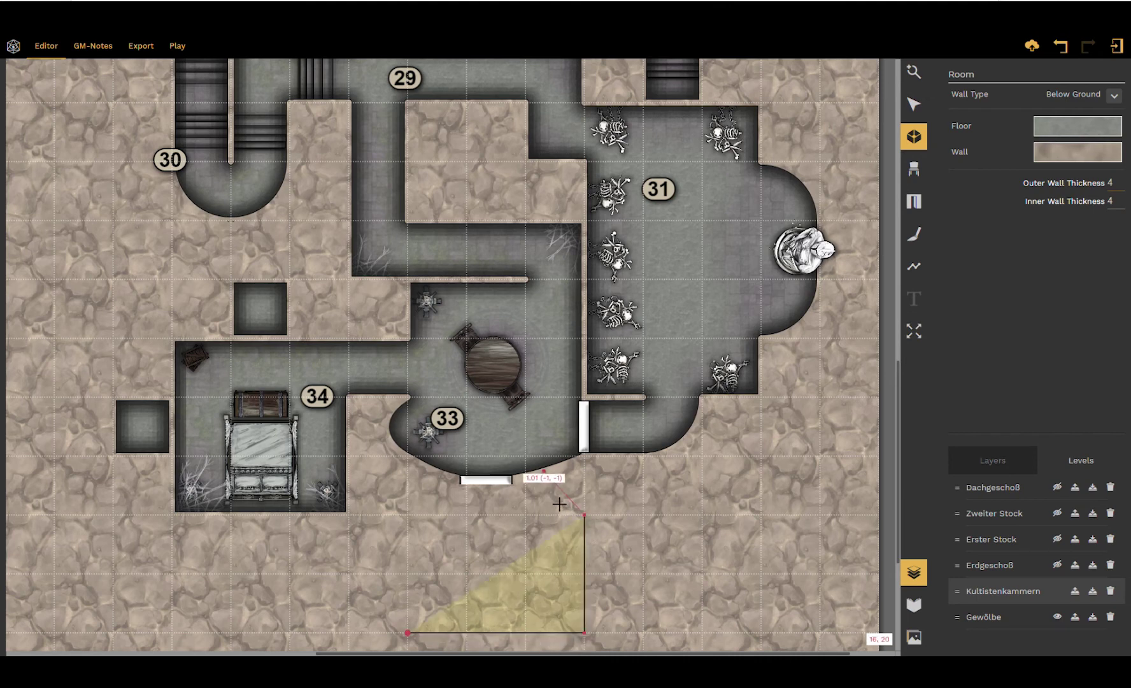
{"action": "left_click", "coordinate": [521, 490]}
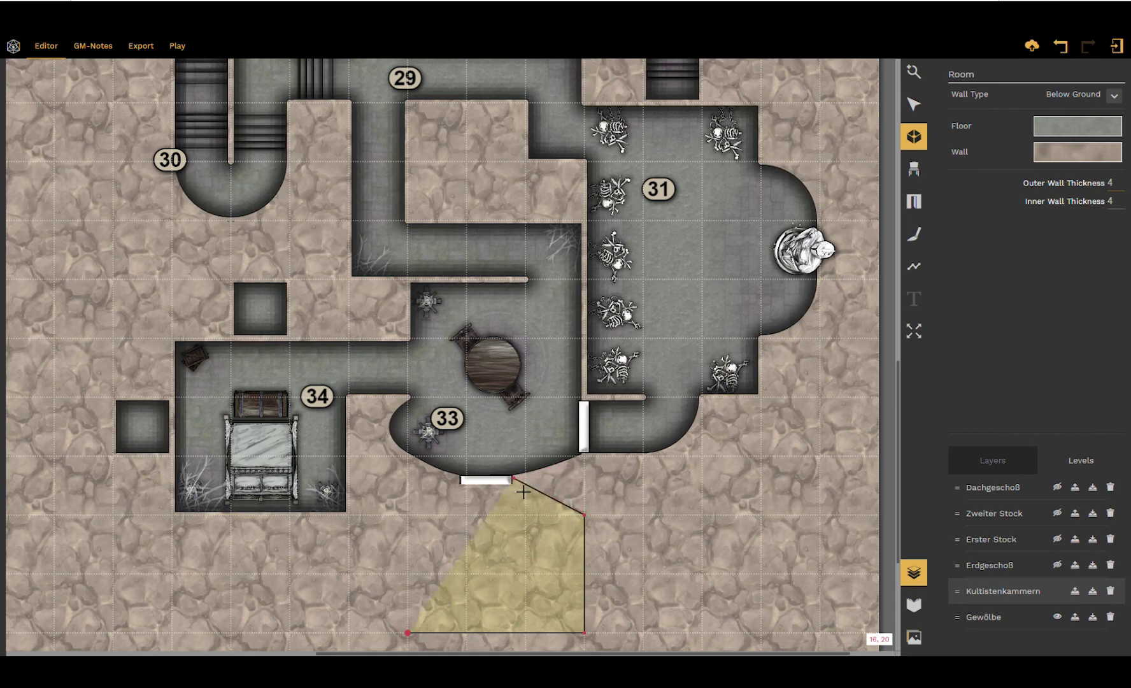
{"action": "left_click", "coordinate": [458, 482]}
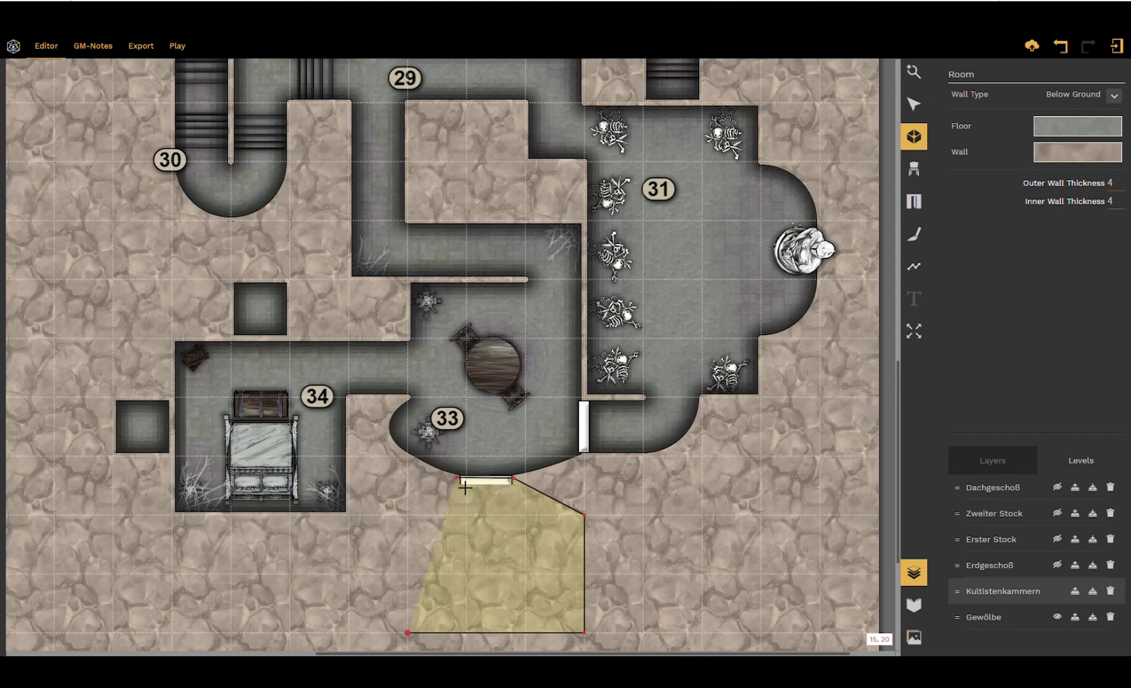
{"action": "left_click", "coordinate": [409, 516]}
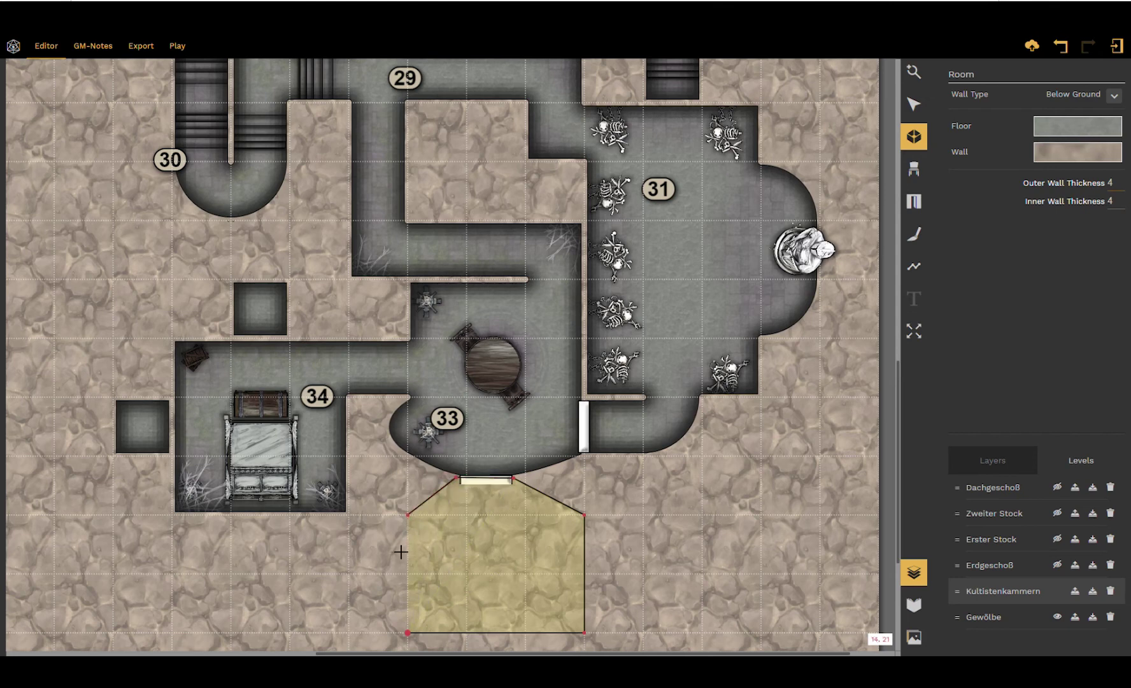
{"action": "left_click", "coordinate": [409, 637]}
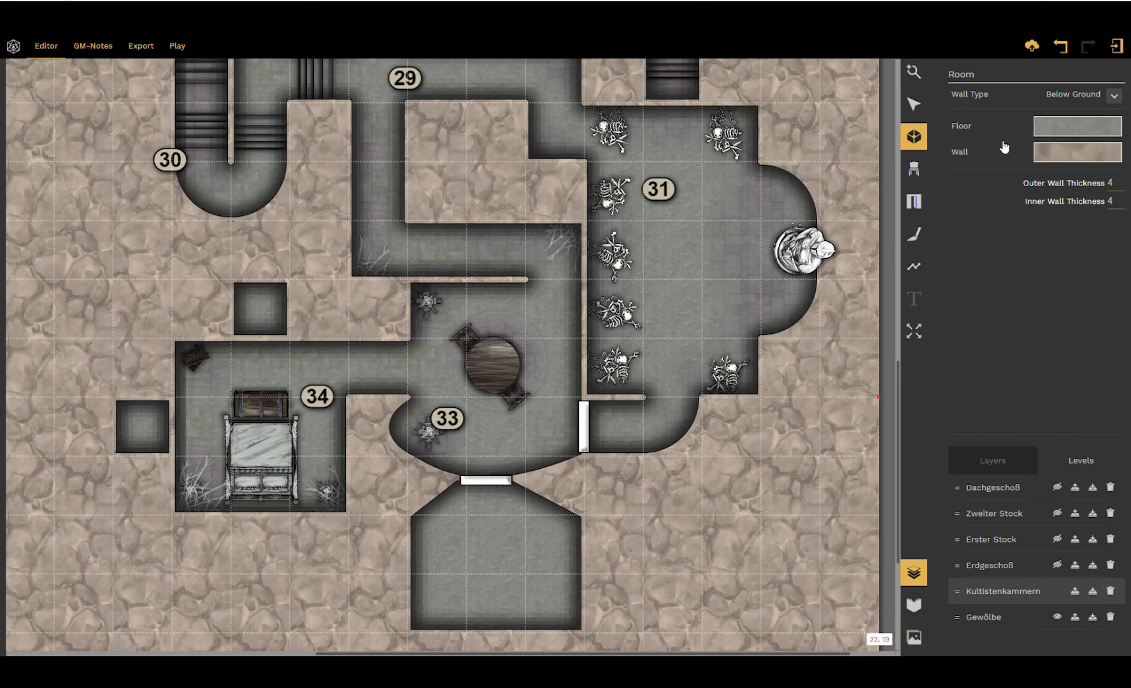
{"action": "left_click", "coordinate": [914, 105]}
{"action": "left_click", "coordinate": [469, 522]}
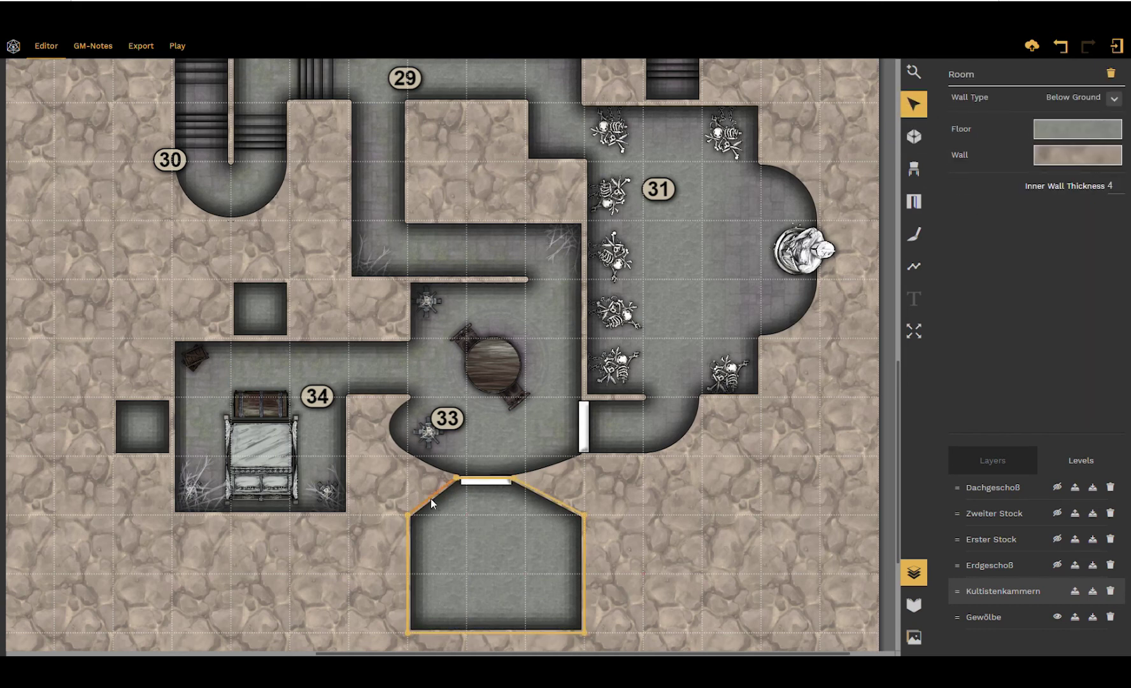
Change both diagonal top walls of the new room to the Circle segment type.
{"action": "left_click", "coordinate": [432, 500]}
{"action": "left_click", "coordinate": [1116, 96]}
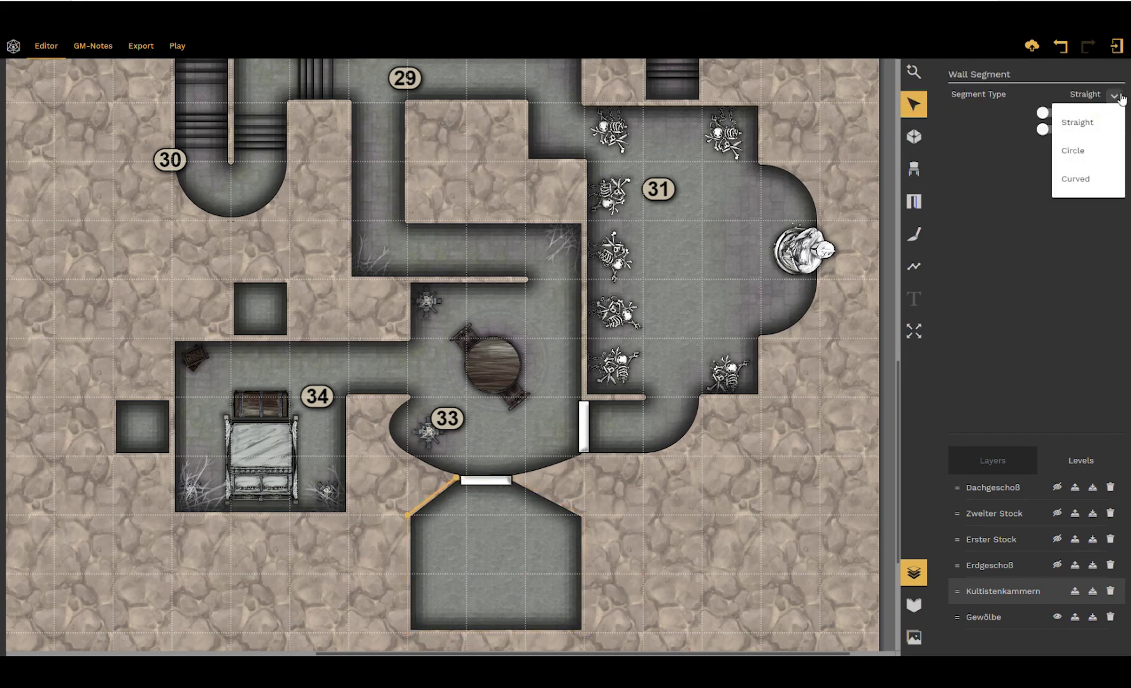
{"action": "left_click", "coordinate": [1100, 153]}
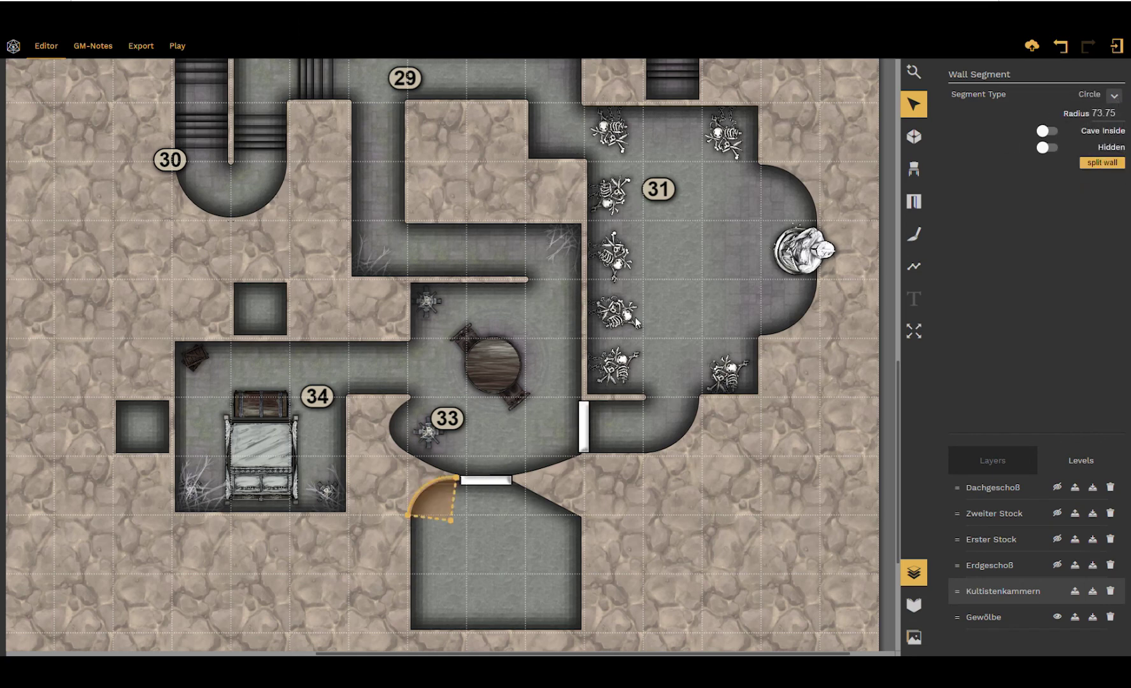
{"action": "left_click", "coordinate": [502, 548]}
{"action": "left_click", "coordinate": [550, 499]}
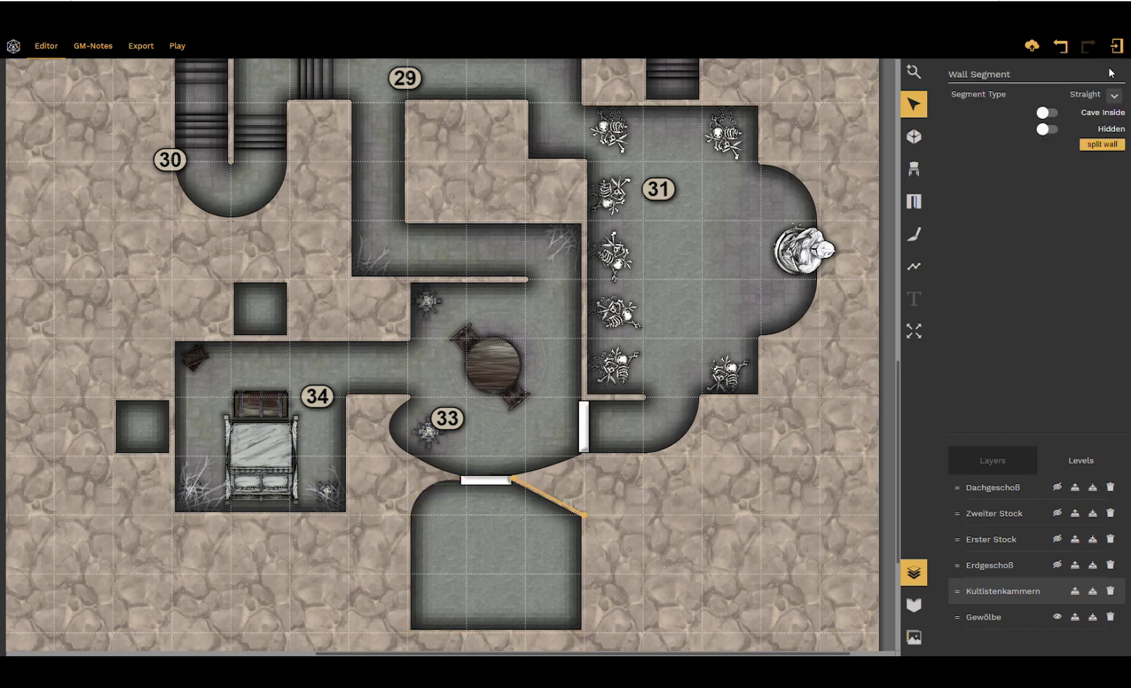
{"action": "left_click", "coordinate": [1113, 95]}
{"action": "left_click", "coordinate": [1076, 150]}
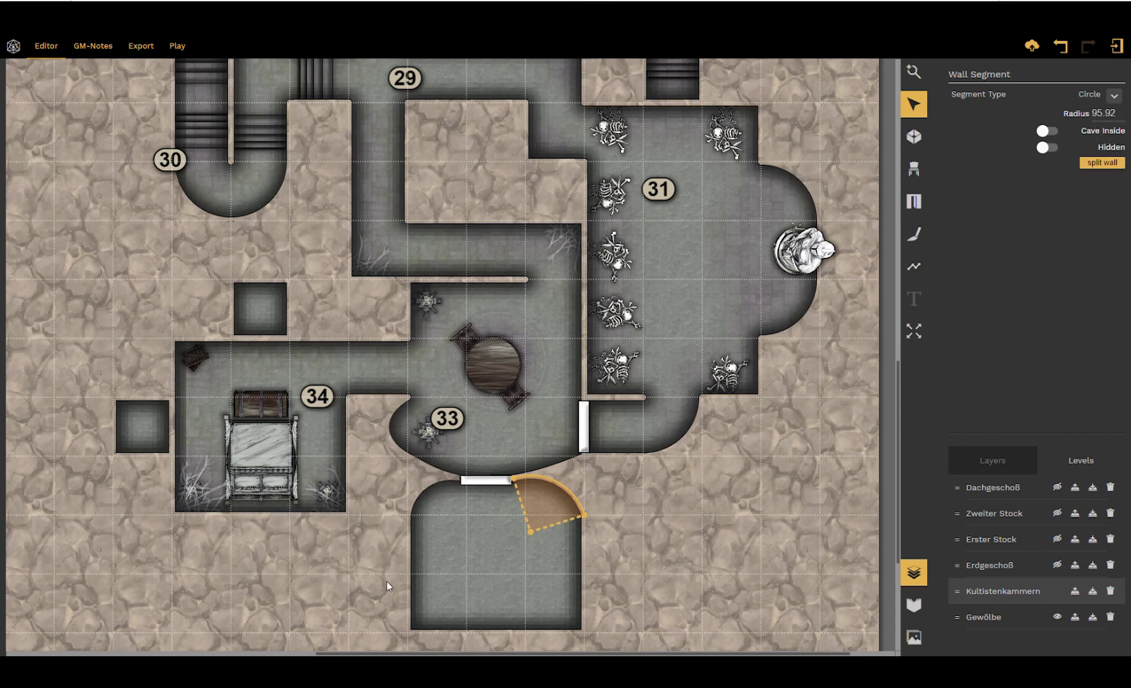
Drag the left arc's centre handle to widen it, then deselect the room.
{"action": "left_click", "coordinate": [457, 520]}
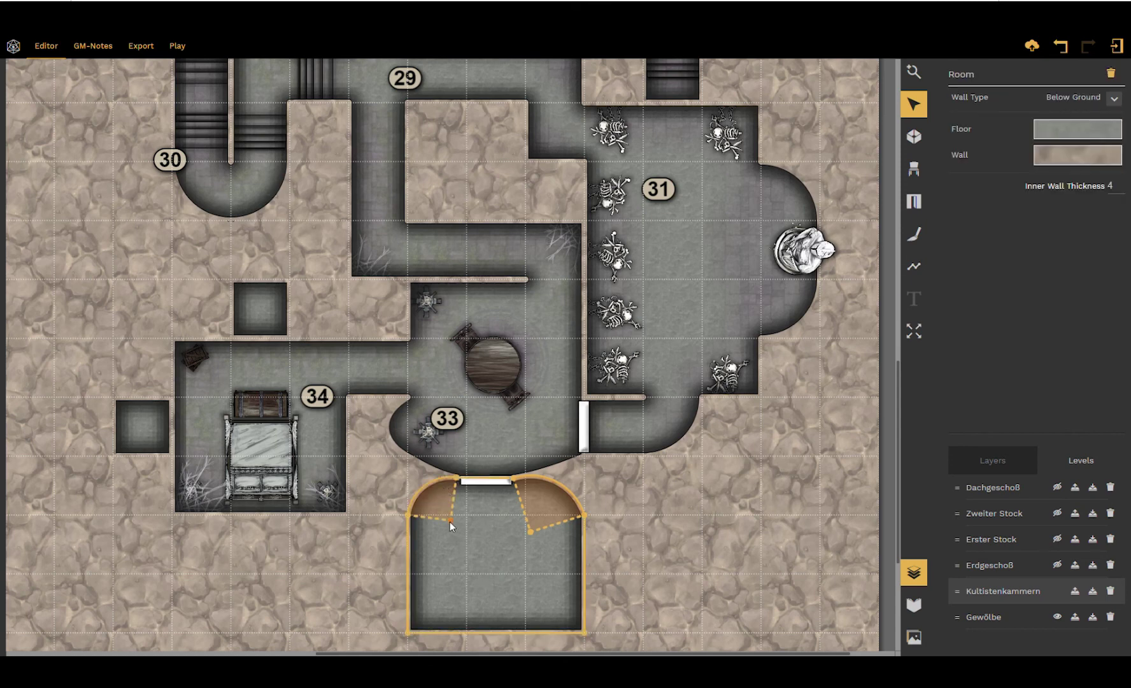
{"action": "left_click_drag", "start_coordinate": [449, 521], "coordinate": [505, 559]}
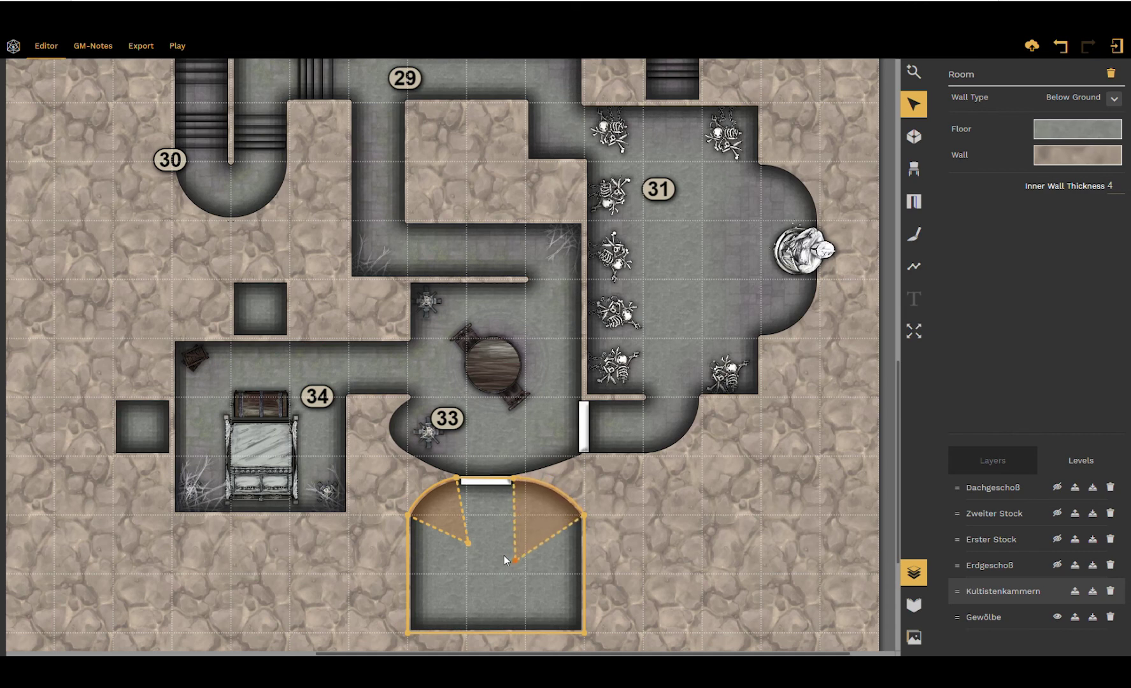
{"action": "left_click", "coordinate": [375, 553]}
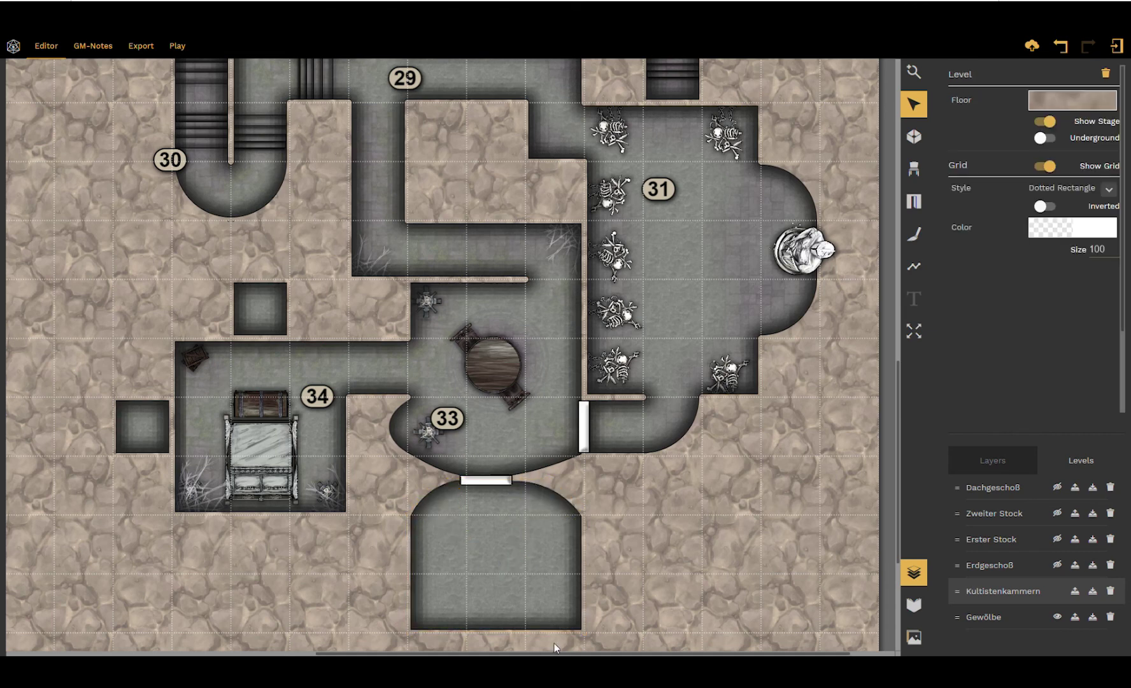
{"action": "scroll", "coordinate": [564, 588], "scroll_direction": "down", "scroll_amount": 1}
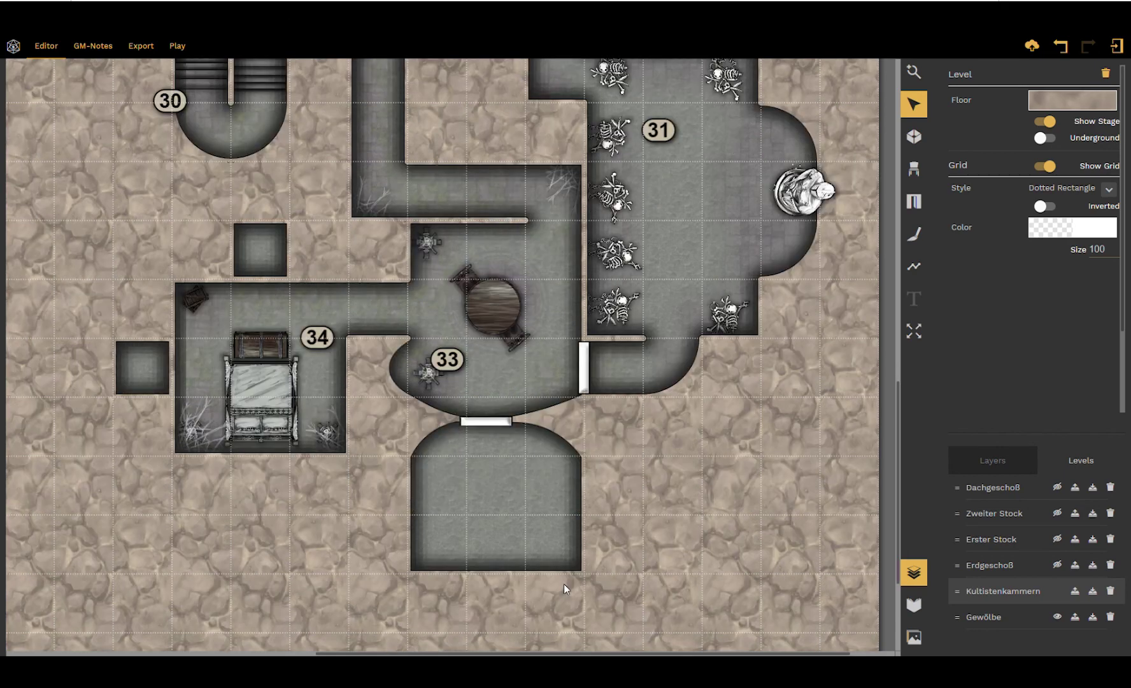